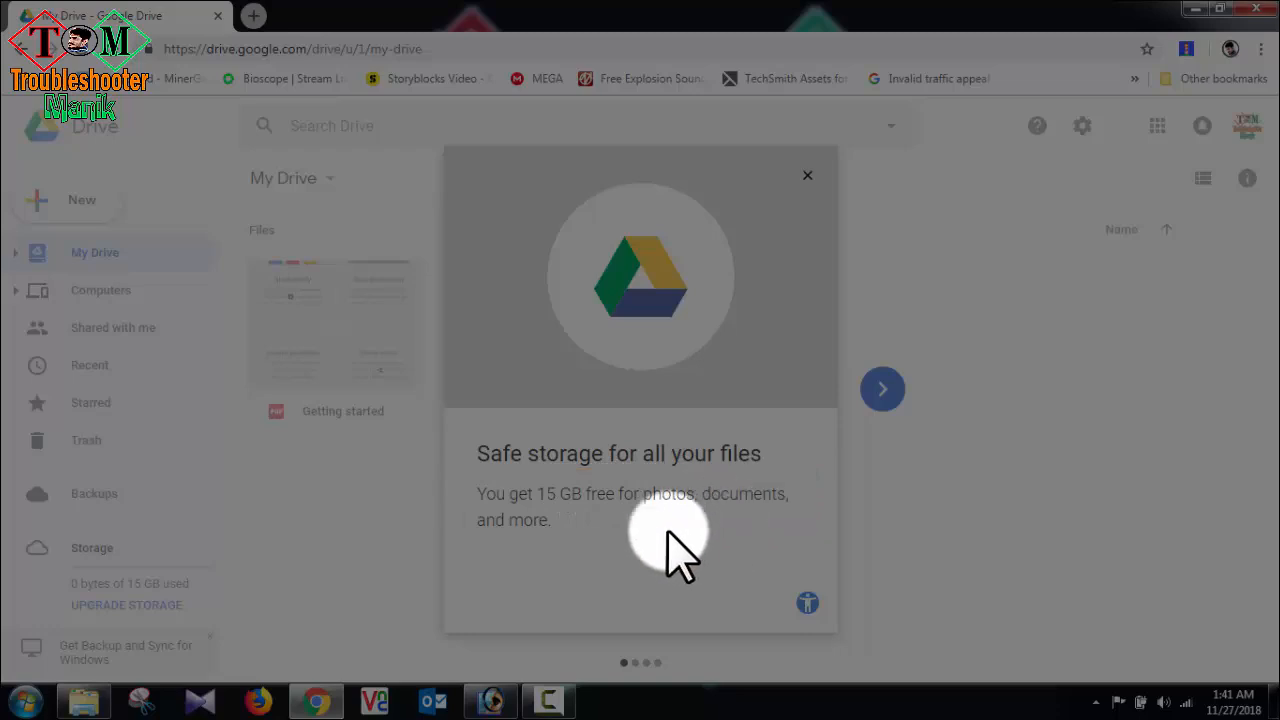
Step: Step through the Drive welcome tour to its last page and go to Drive
{"action": "left_click", "coordinate": [879, 390]}
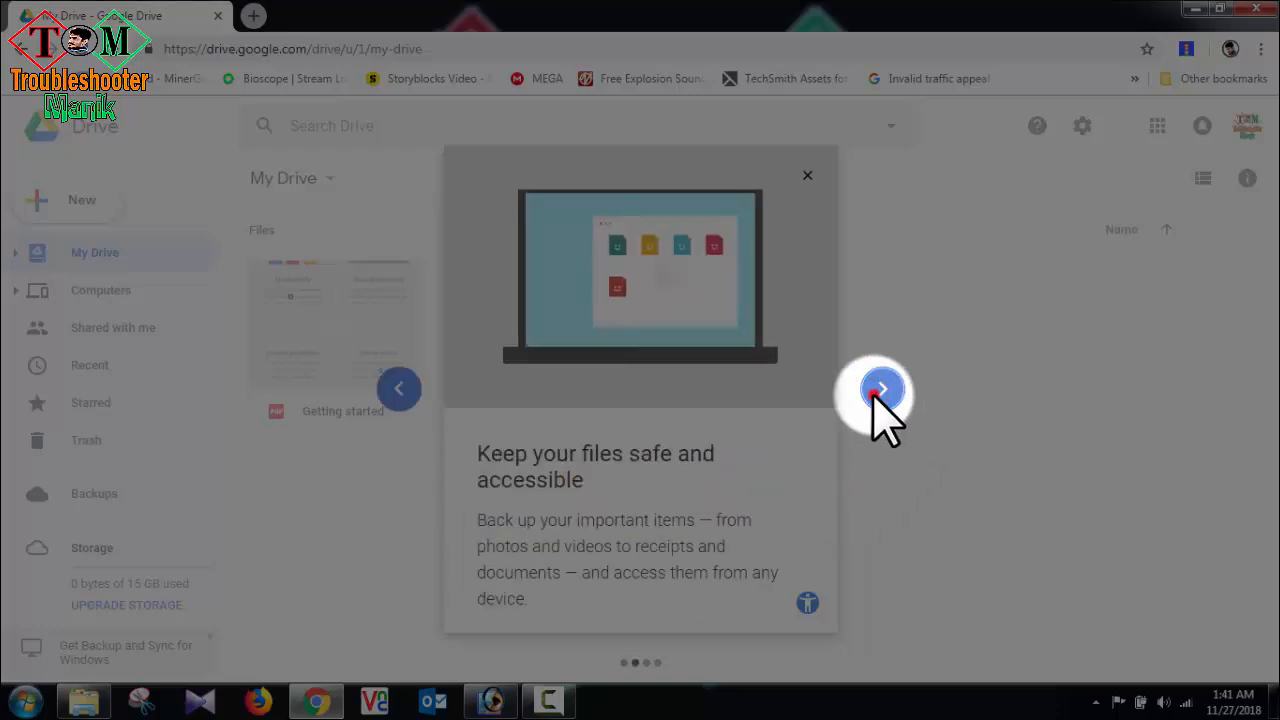
{"action": "left_click", "coordinate": [879, 390]}
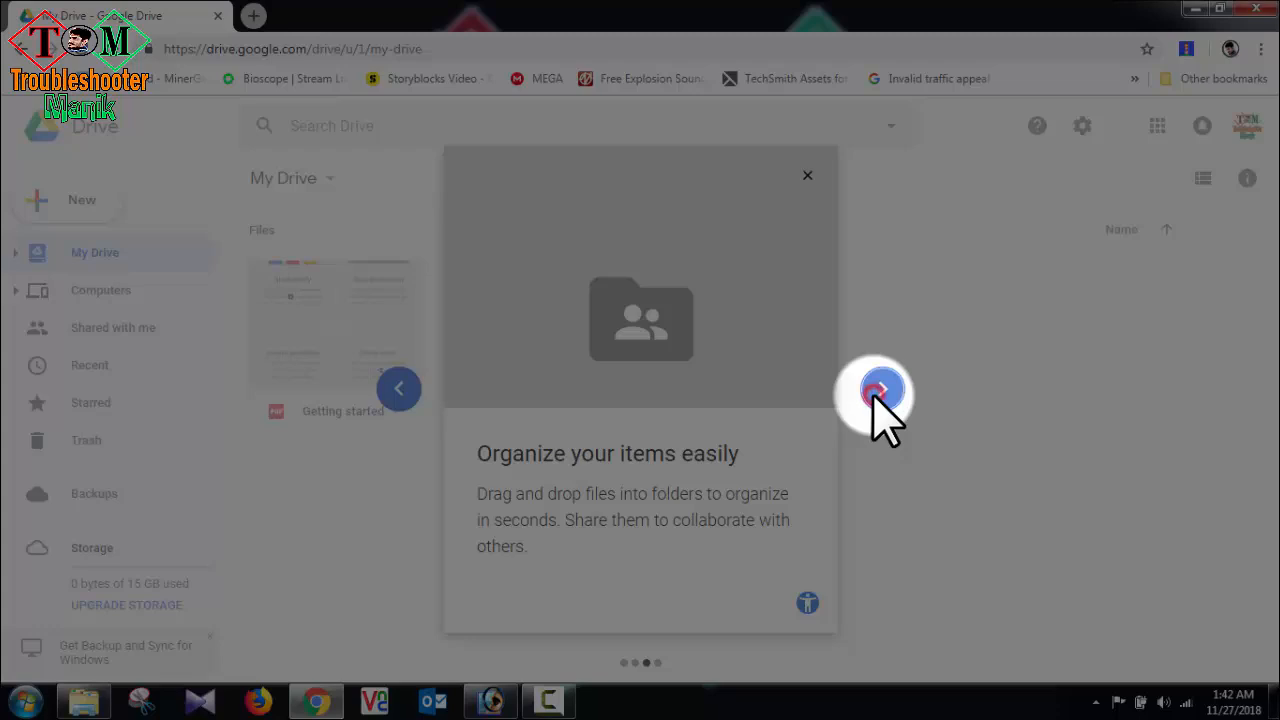
{"action": "left_click", "coordinate": [879, 390]}
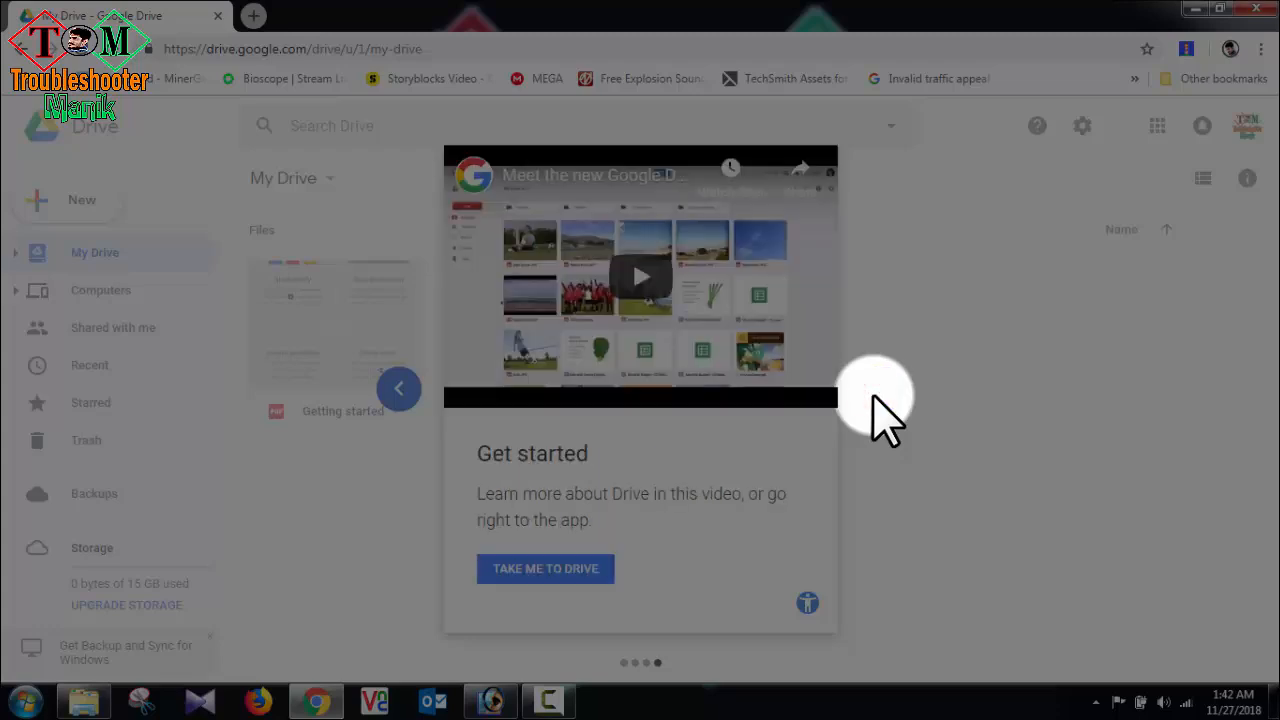
{"action": "left_click", "coordinate": [580, 569]}
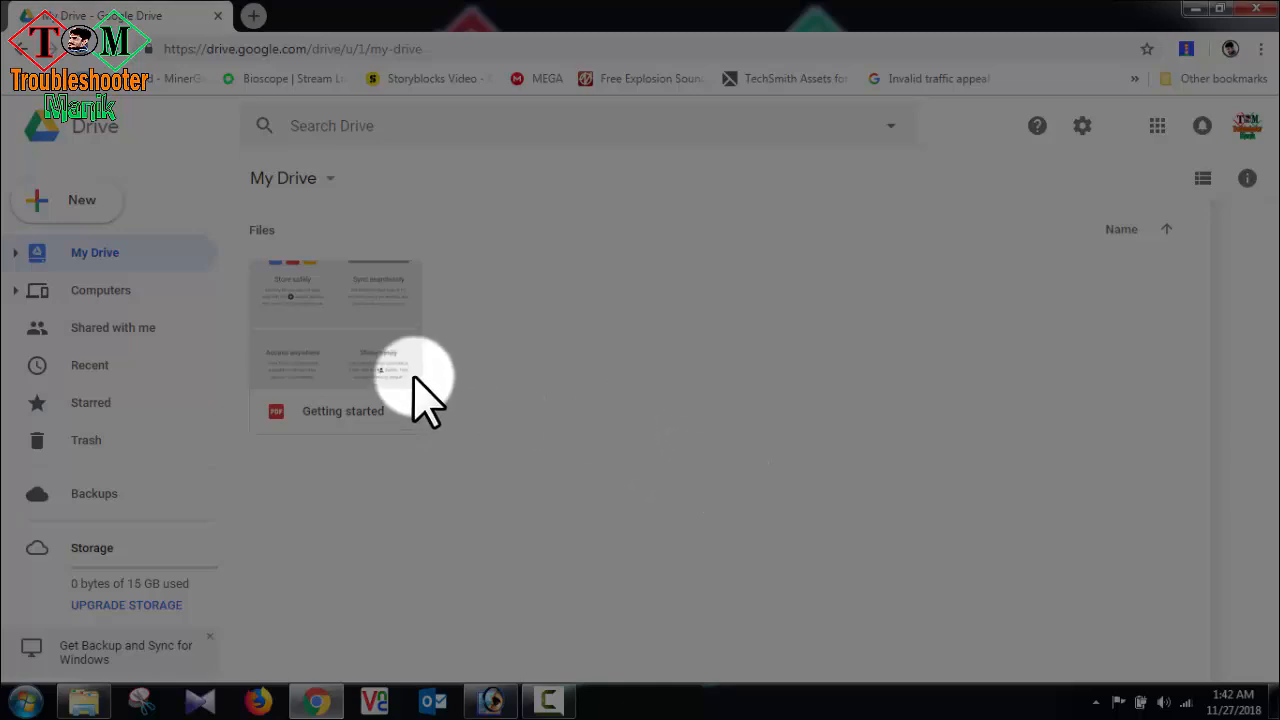
Step: Create a new folder named Documents in My Drive
{"action": "left_click", "coordinate": [15, 254]}
{"action": "left_click", "coordinate": [144, 251]}
{"action": "right_click", "coordinate": [541, 352]}
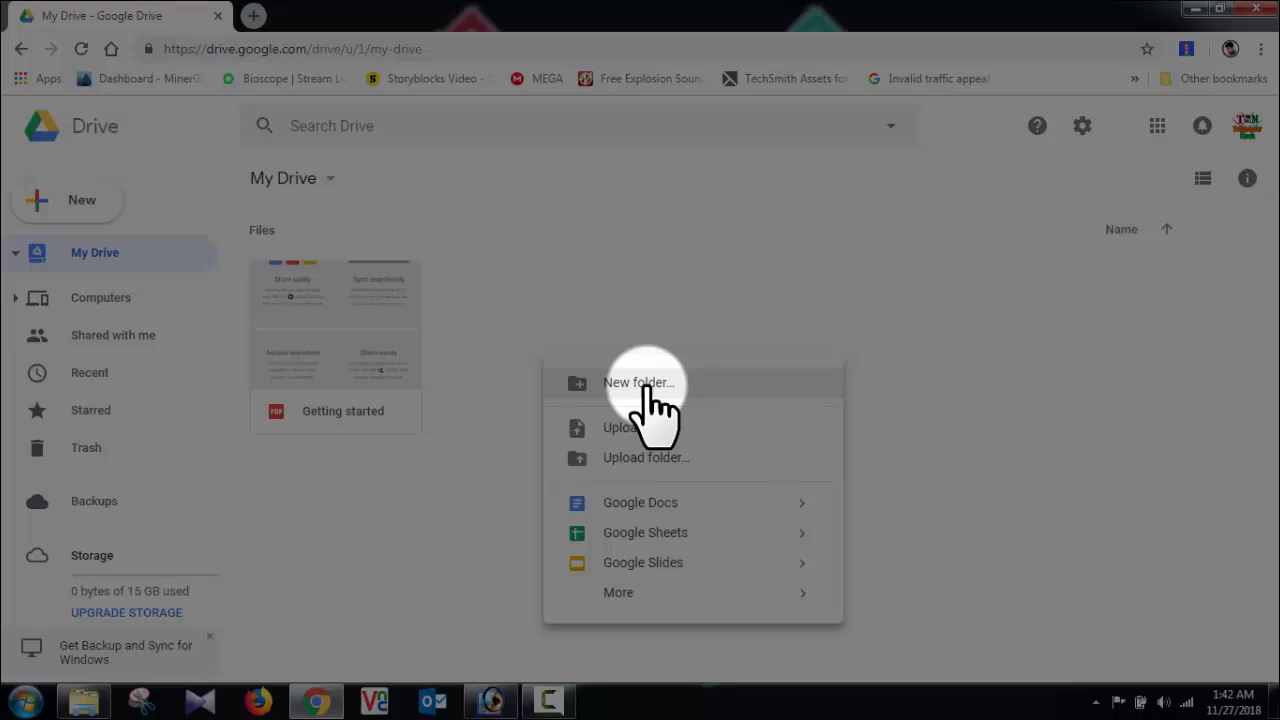
{"action": "left_click", "coordinate": [645, 386]}
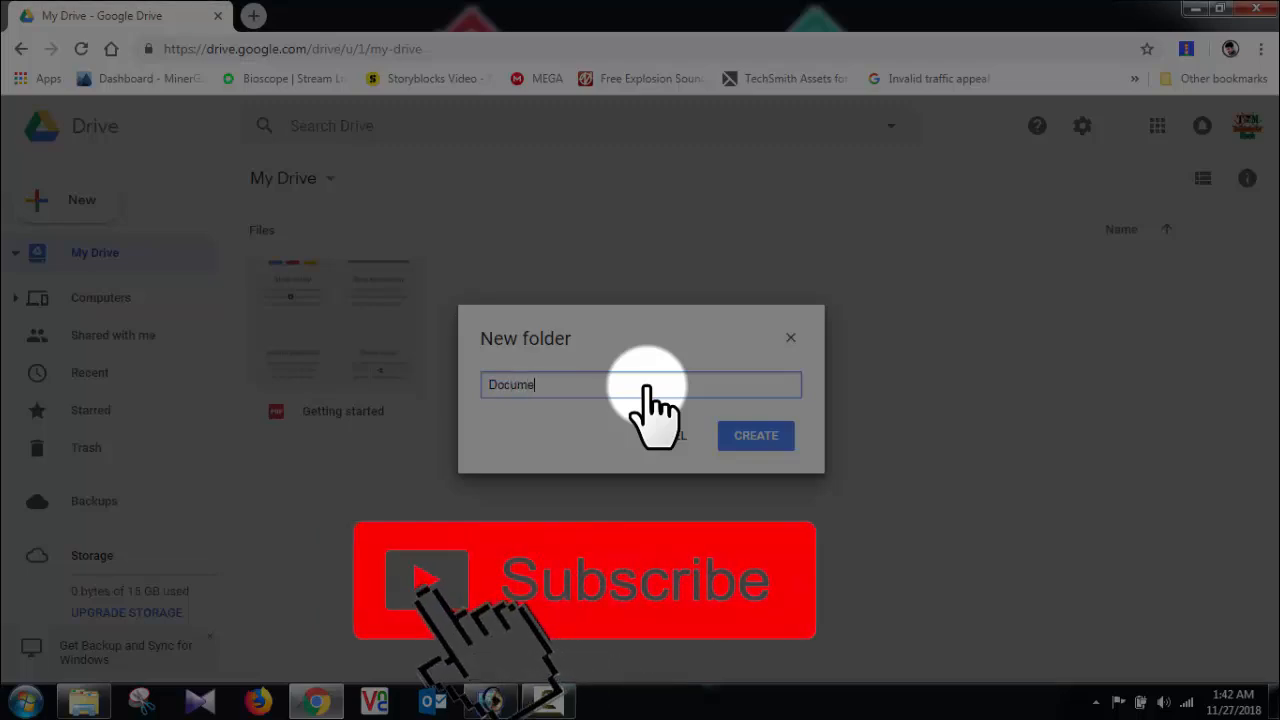
{"action": "type", "text": "nts"}
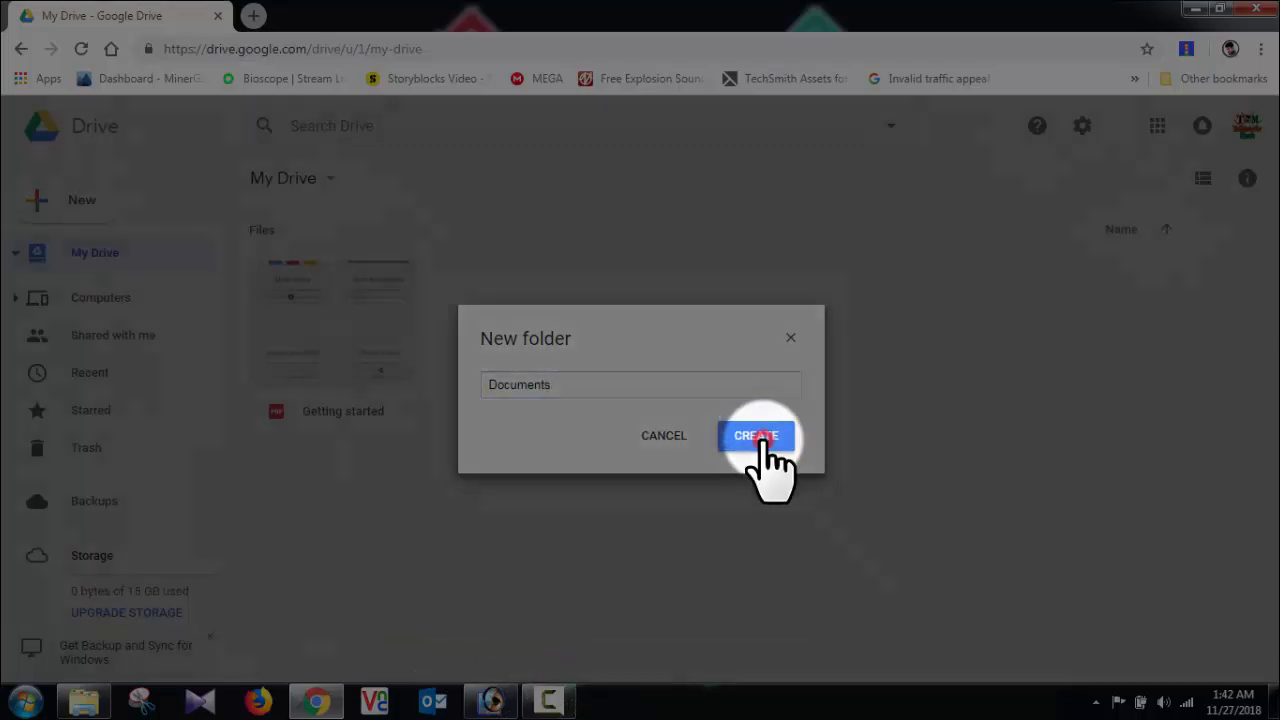
{"action": "left_click", "coordinate": [758, 437]}
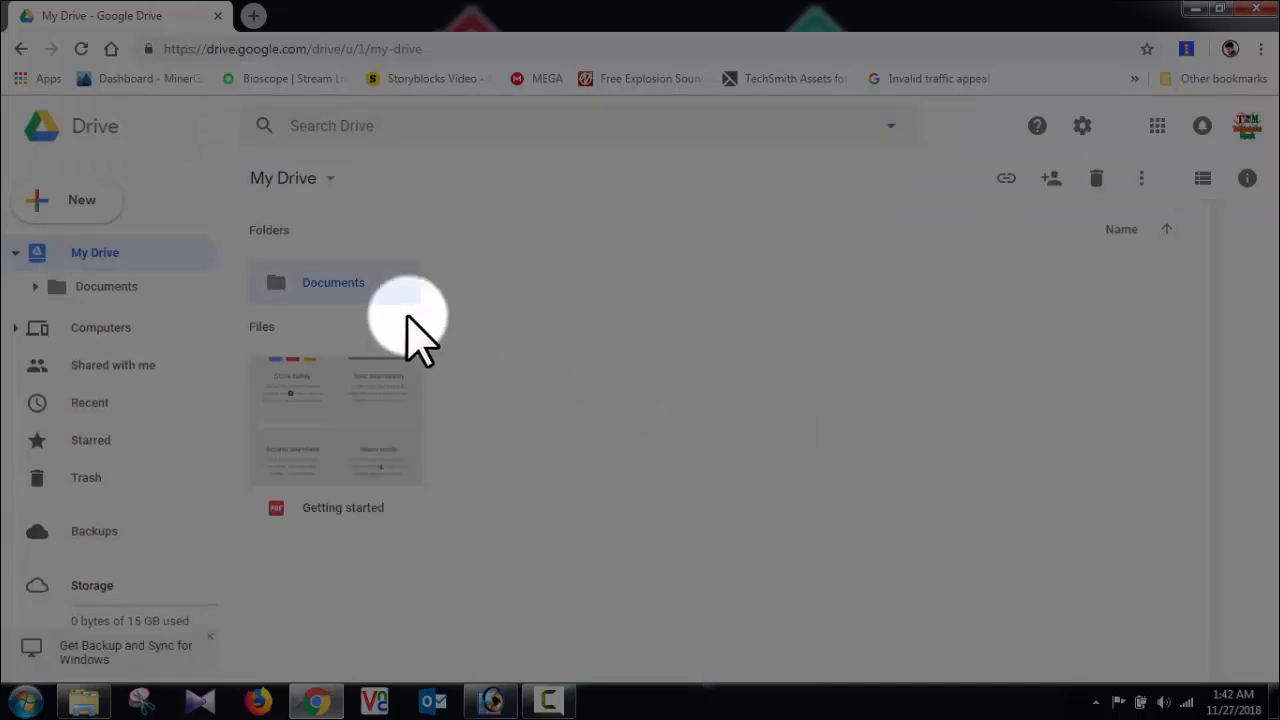
Step: Open the Documents folder
{"action": "double_click", "coordinate": [330, 285]}
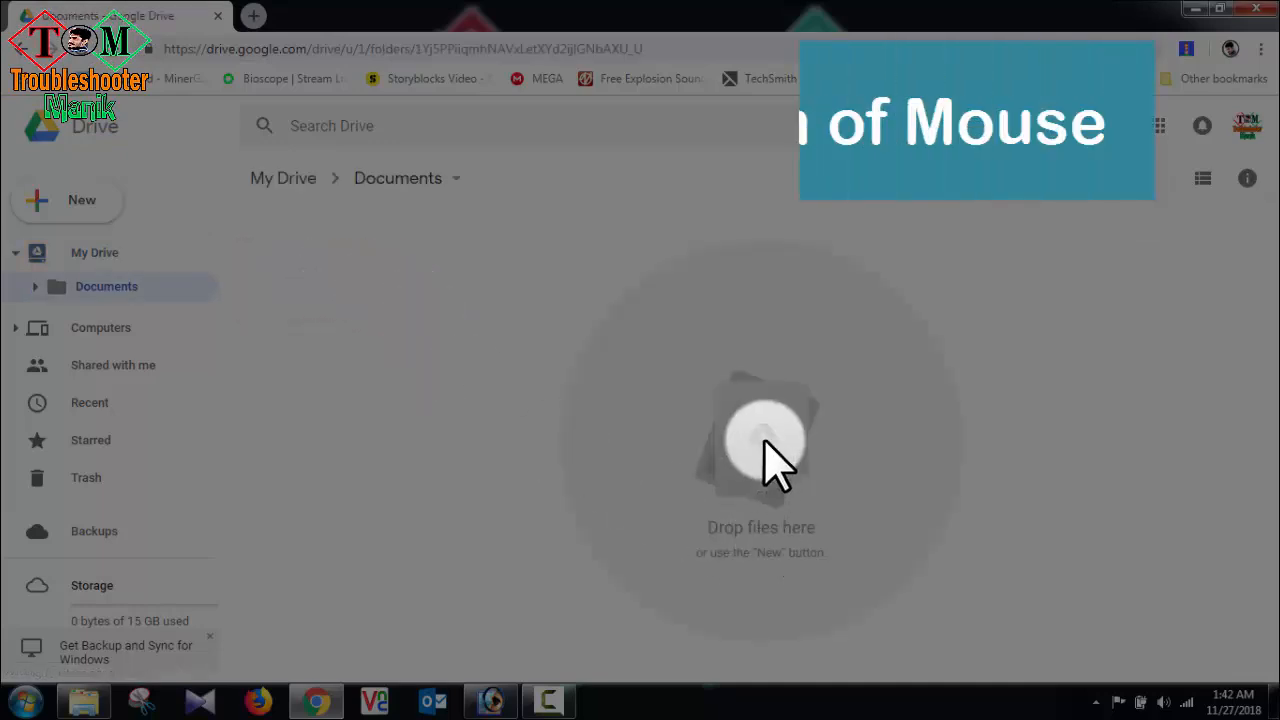
{"action": "right_click", "coordinate": [765, 445]}
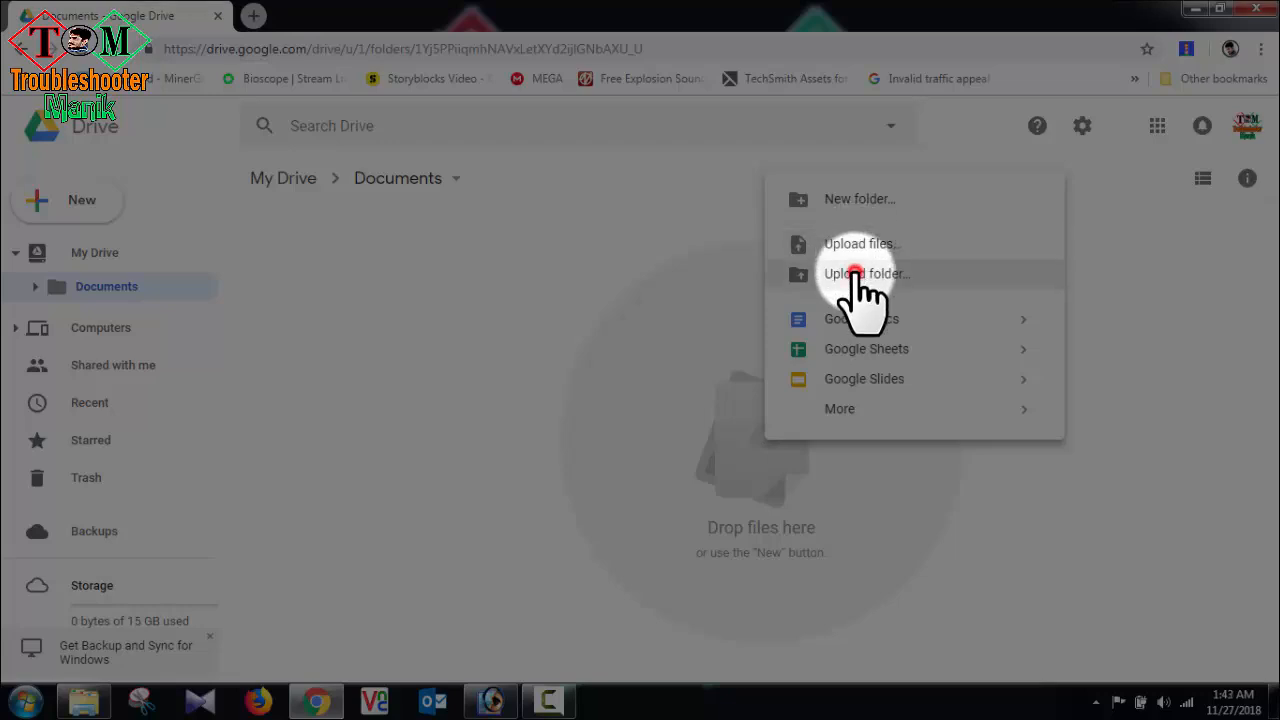
{"action": "left_click", "coordinate": [860, 275]}
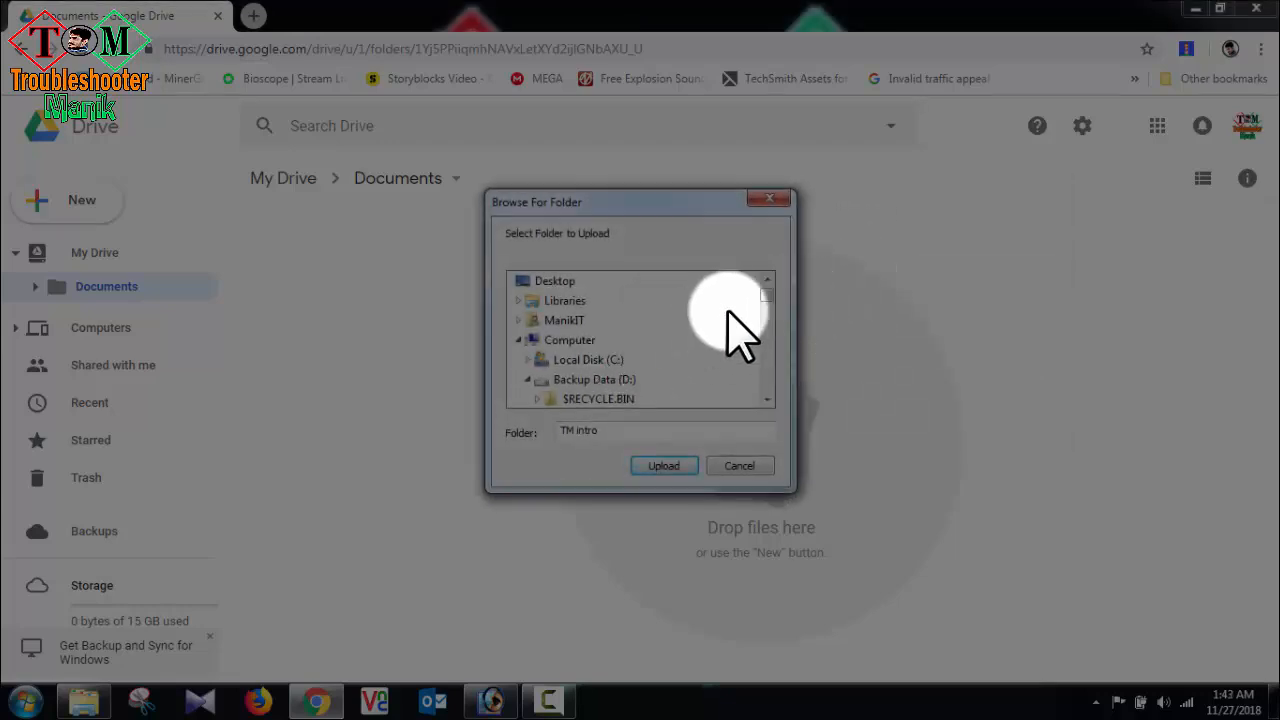
{"action": "left_click_drag", "start_coordinate": [766, 298], "coordinate": [756, 357]}
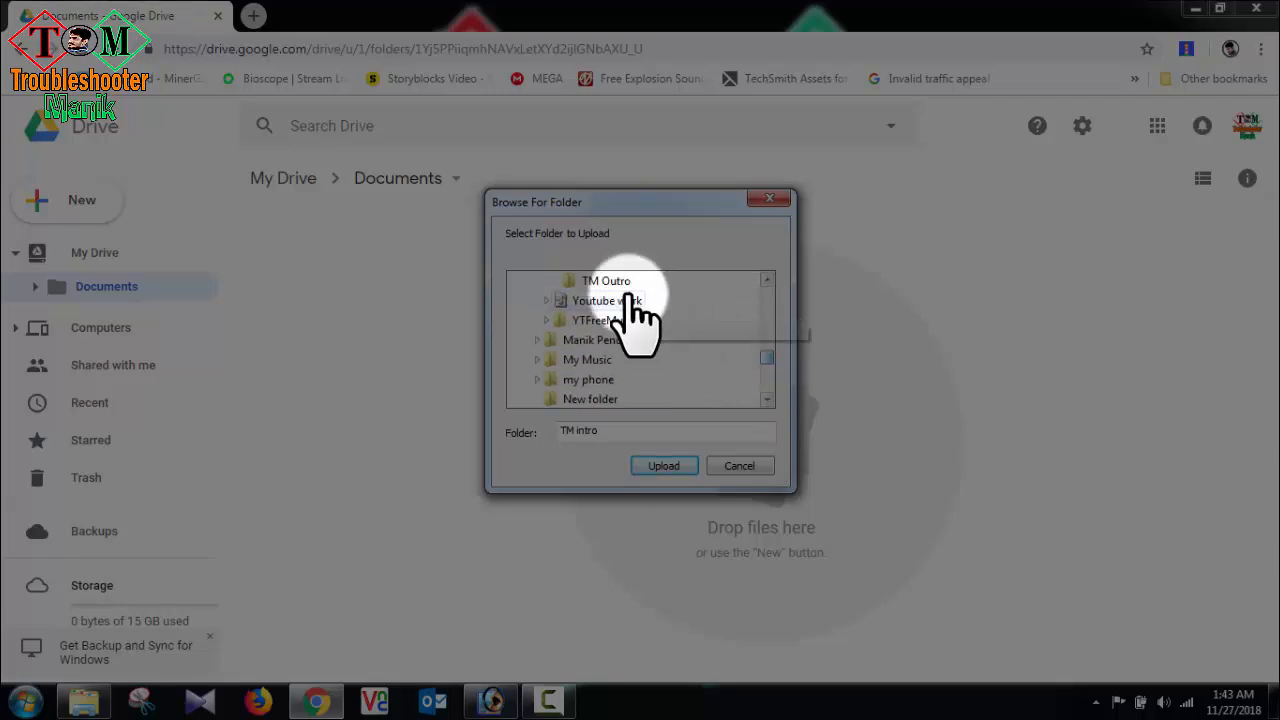
{"action": "left_click", "coordinate": [767, 280]}
{"action": "left_click", "coordinate": [767, 280]}
{"action": "left_click", "coordinate": [767, 280]}
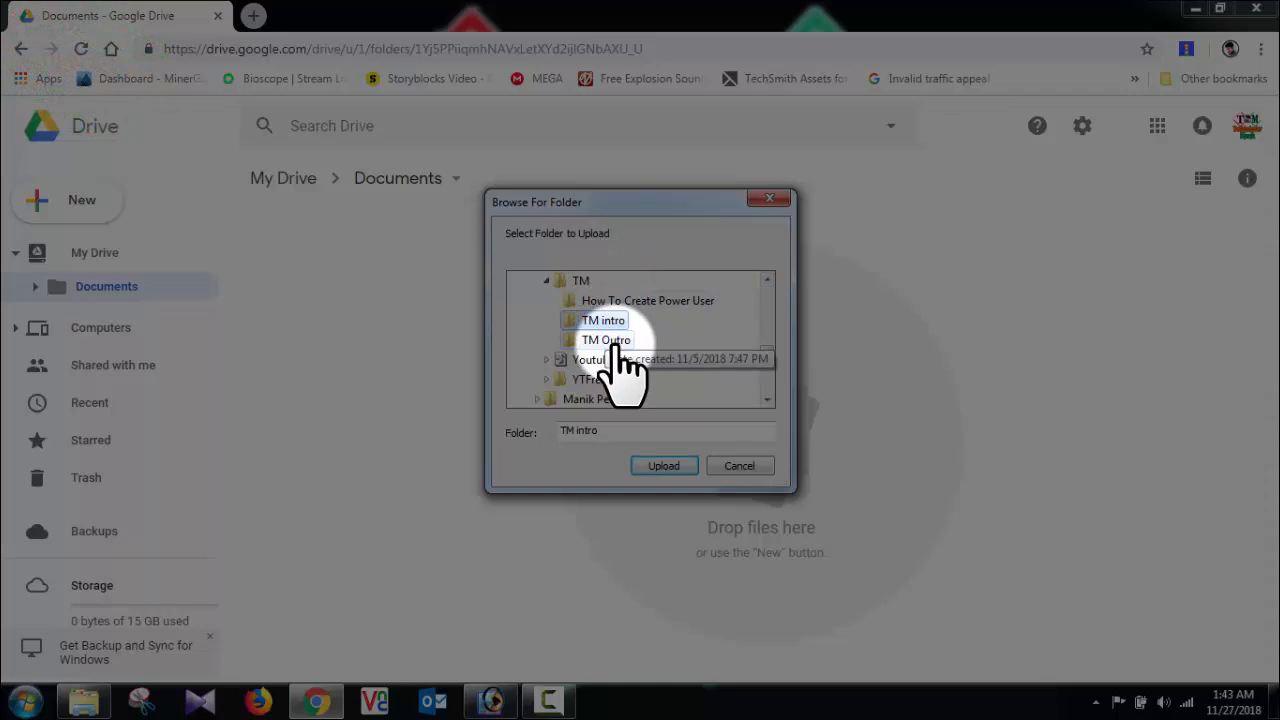
{"action": "left_click", "coordinate": [745, 466]}
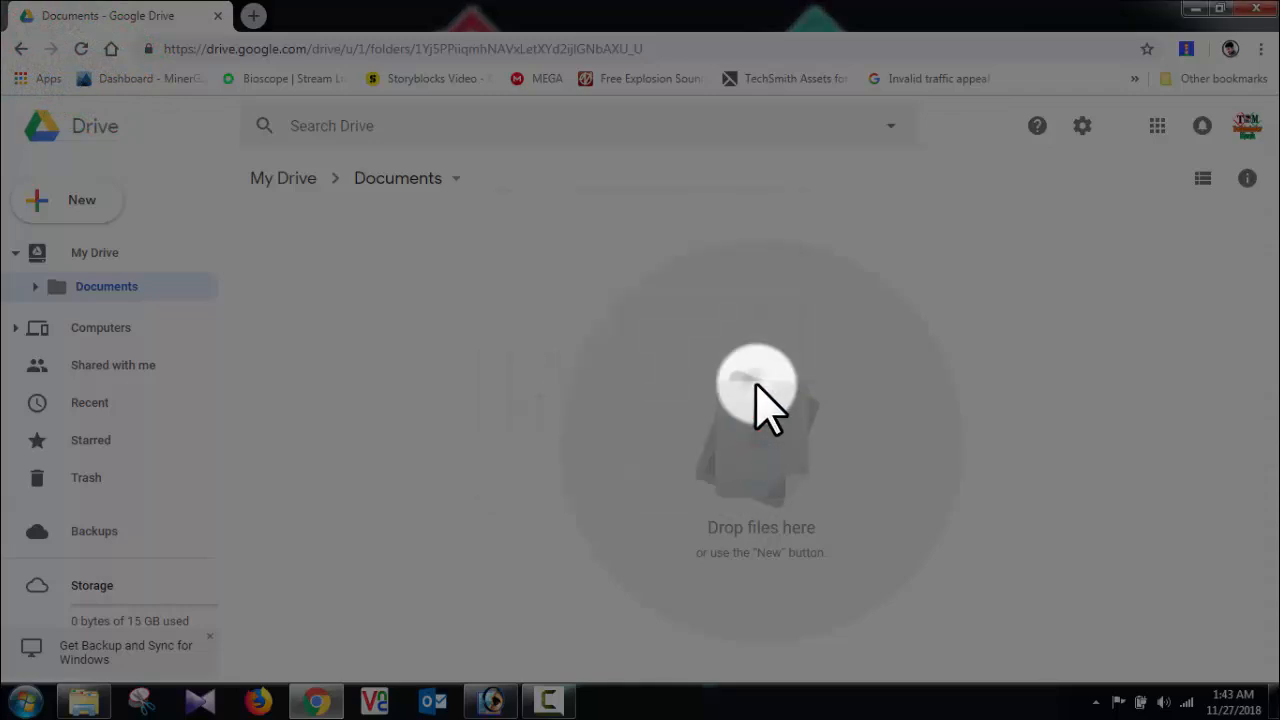
Step: Upload the file TM Logo.png from Backup Data (D:) > Manik Backup > TM into the Documents folder
{"action": "right_click", "coordinate": [754, 384]}
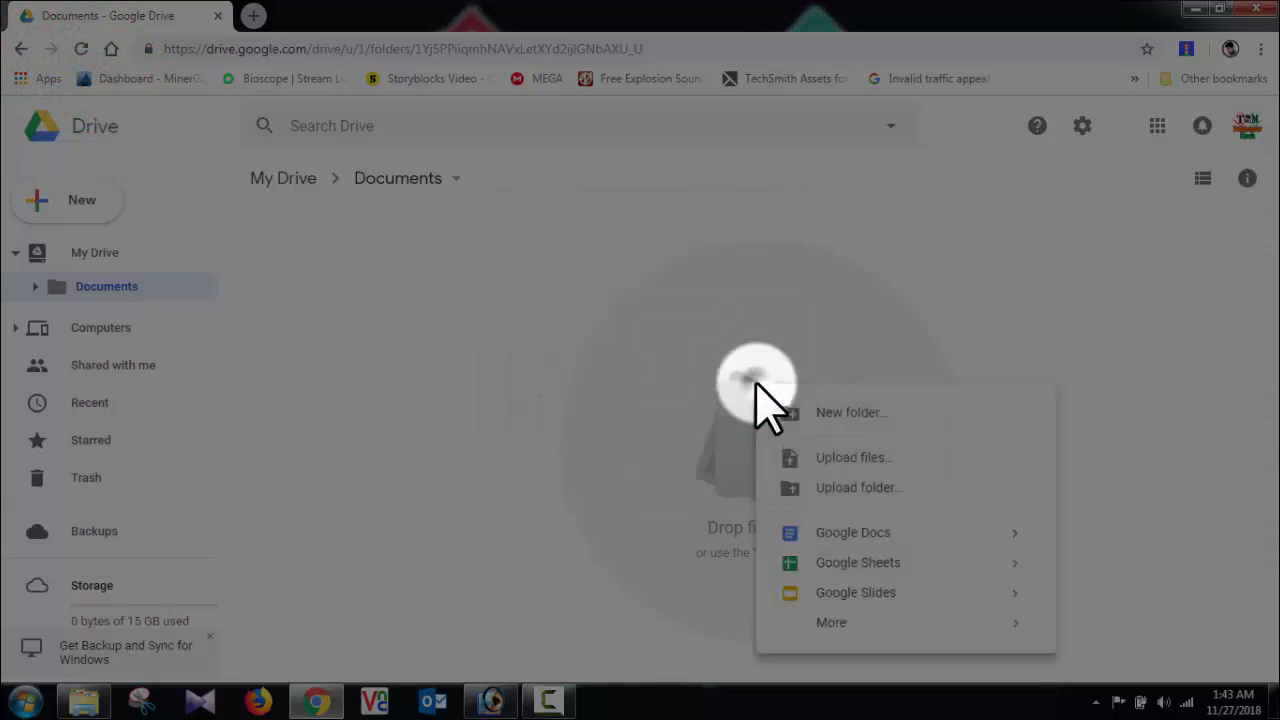
{"action": "left_click", "coordinate": [830, 458]}
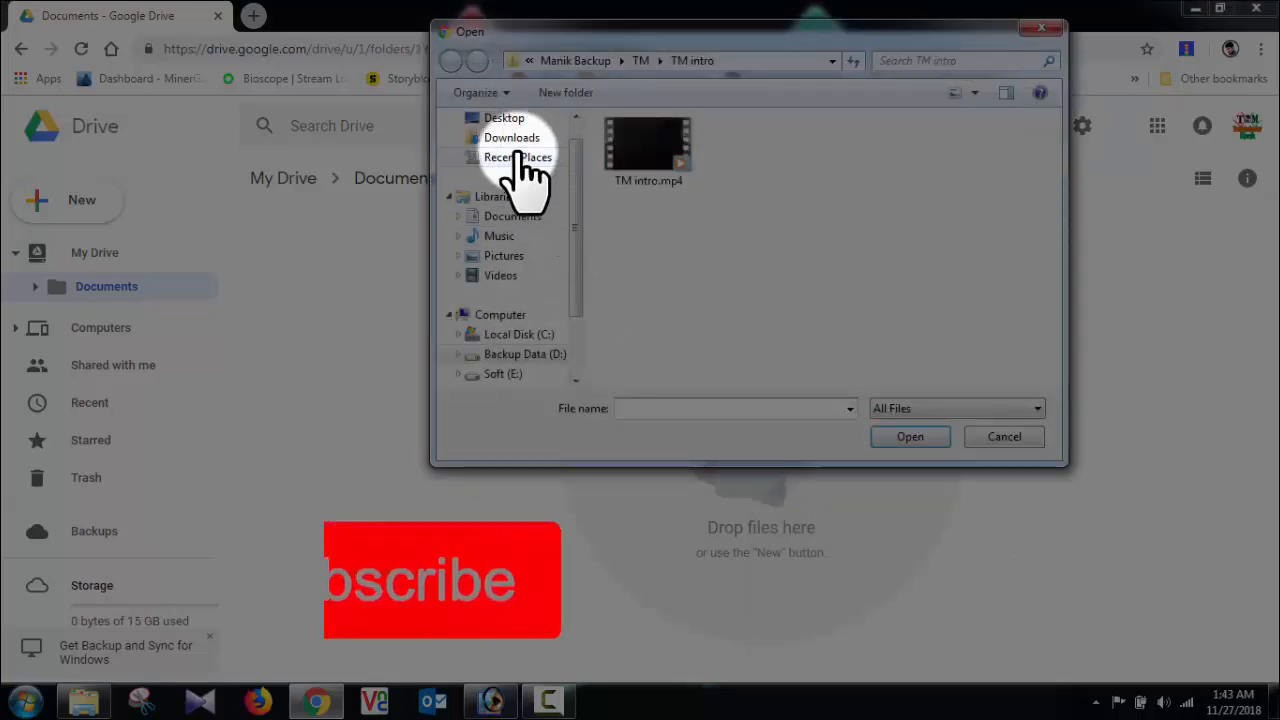
{"action": "left_click", "coordinate": [527, 354]}
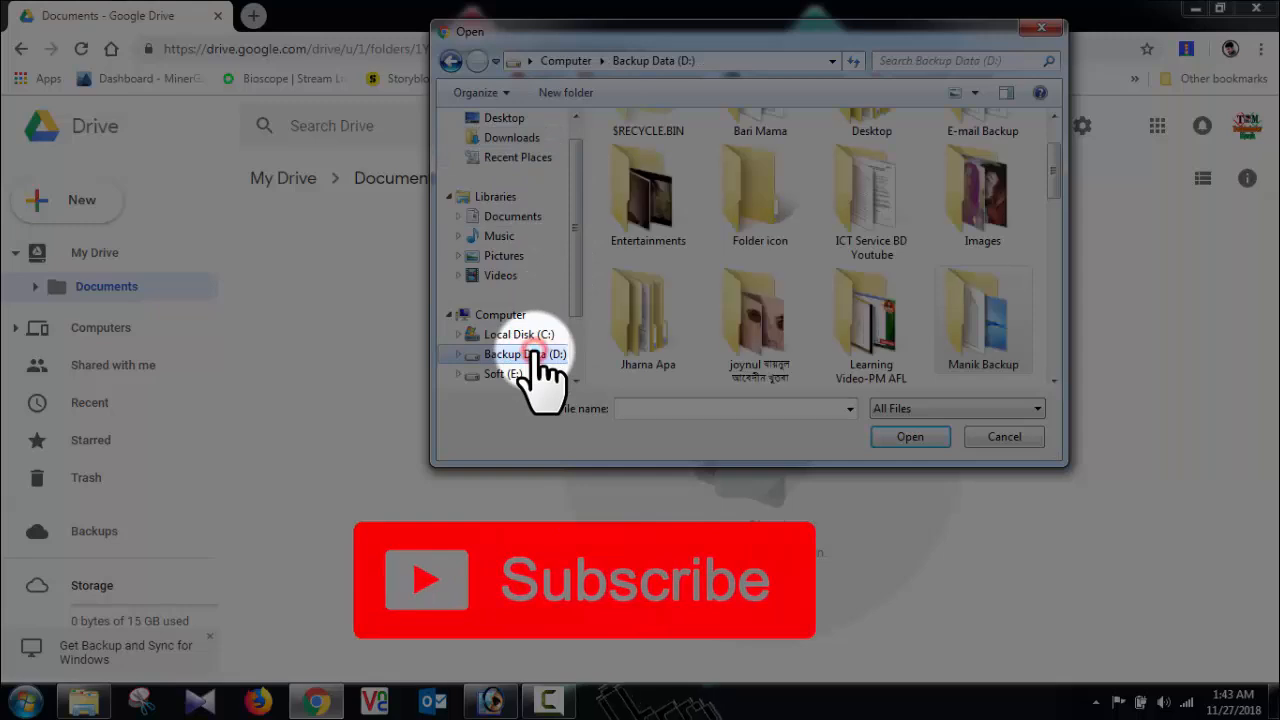
{"action": "double_click", "coordinate": [971, 355]}
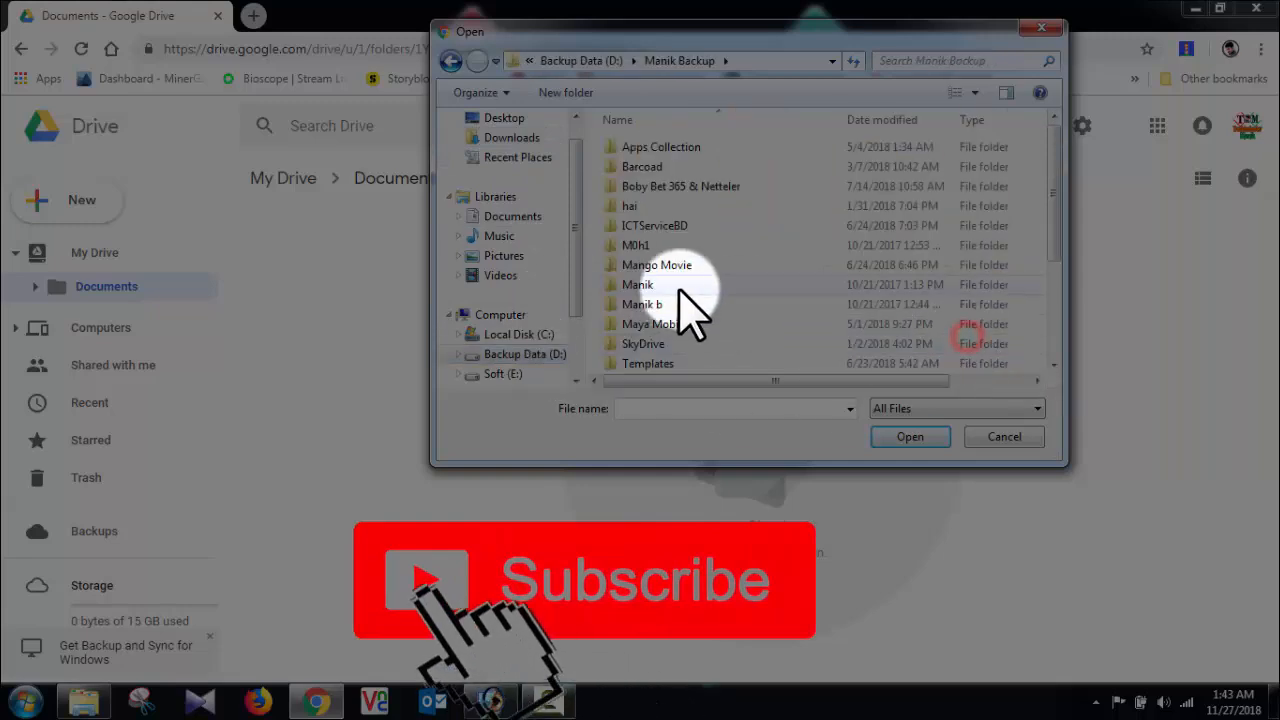
{"action": "scroll", "coordinate": [766, 320], "scroll_direction": "down", "scroll_amount": 1}
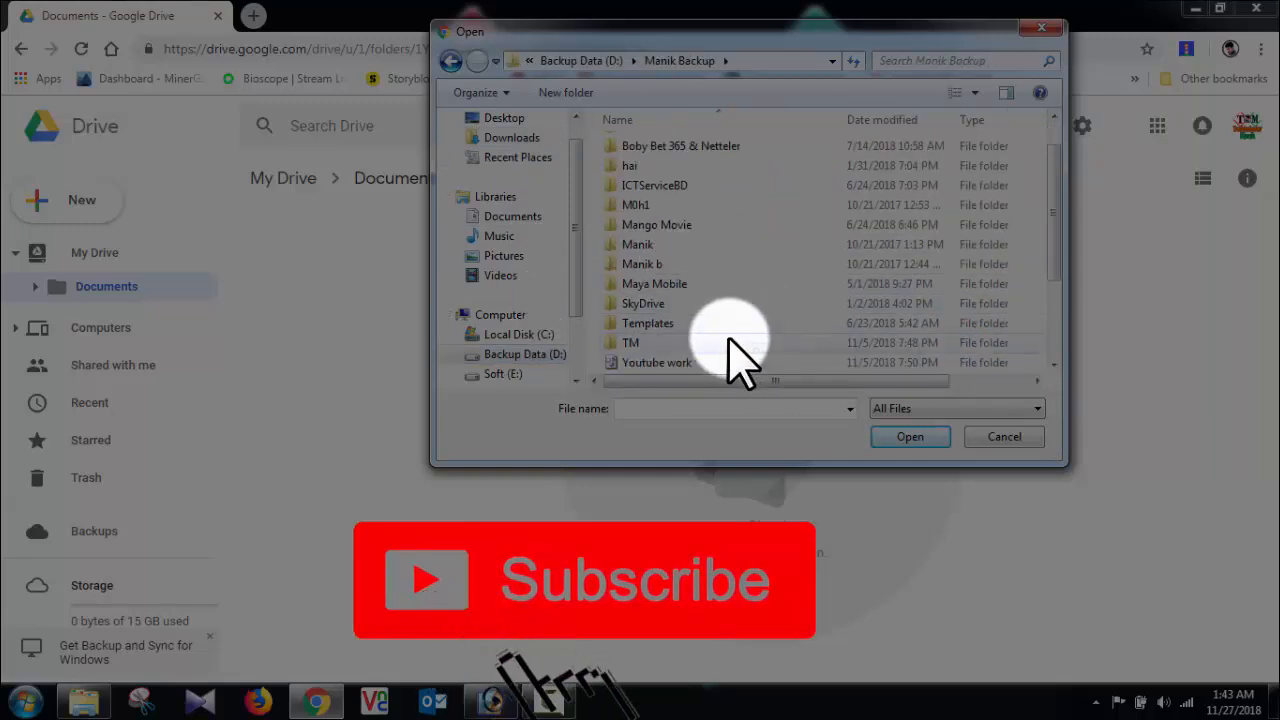
{"action": "double_click", "coordinate": [728, 340]}
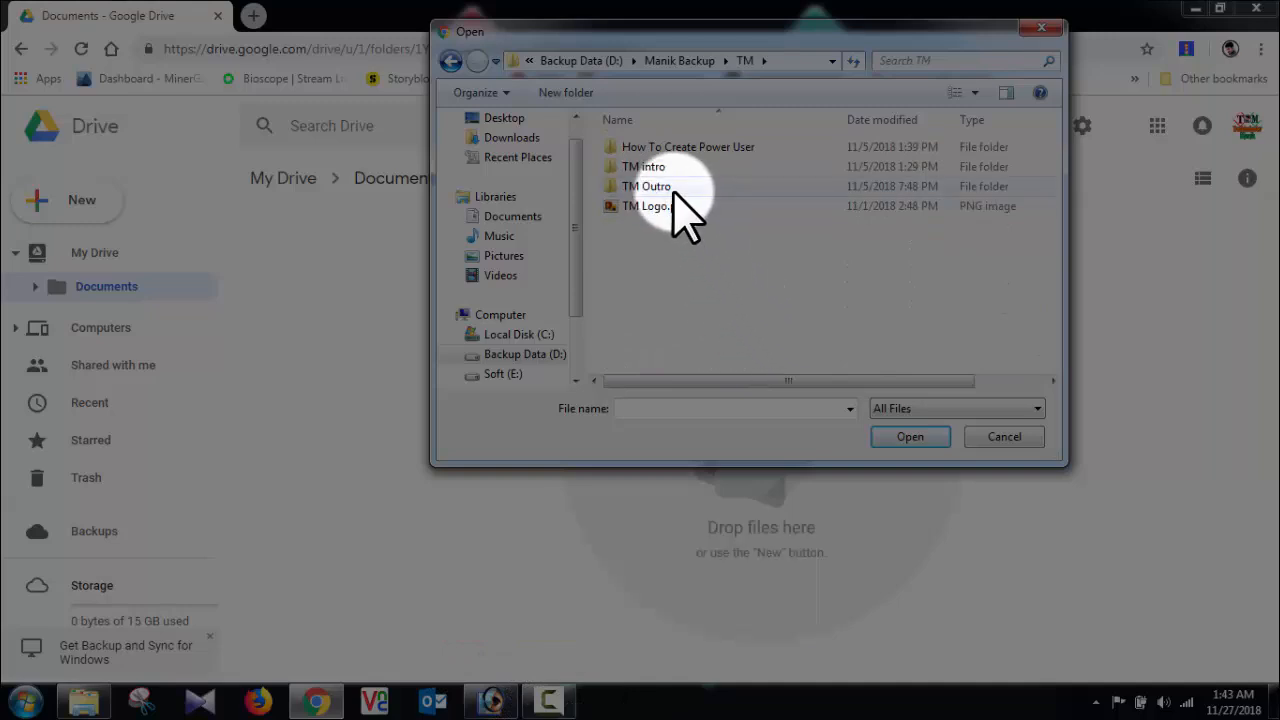
{"action": "left_click_drag", "start_coordinate": [671, 240], "coordinate": [688, 172]}
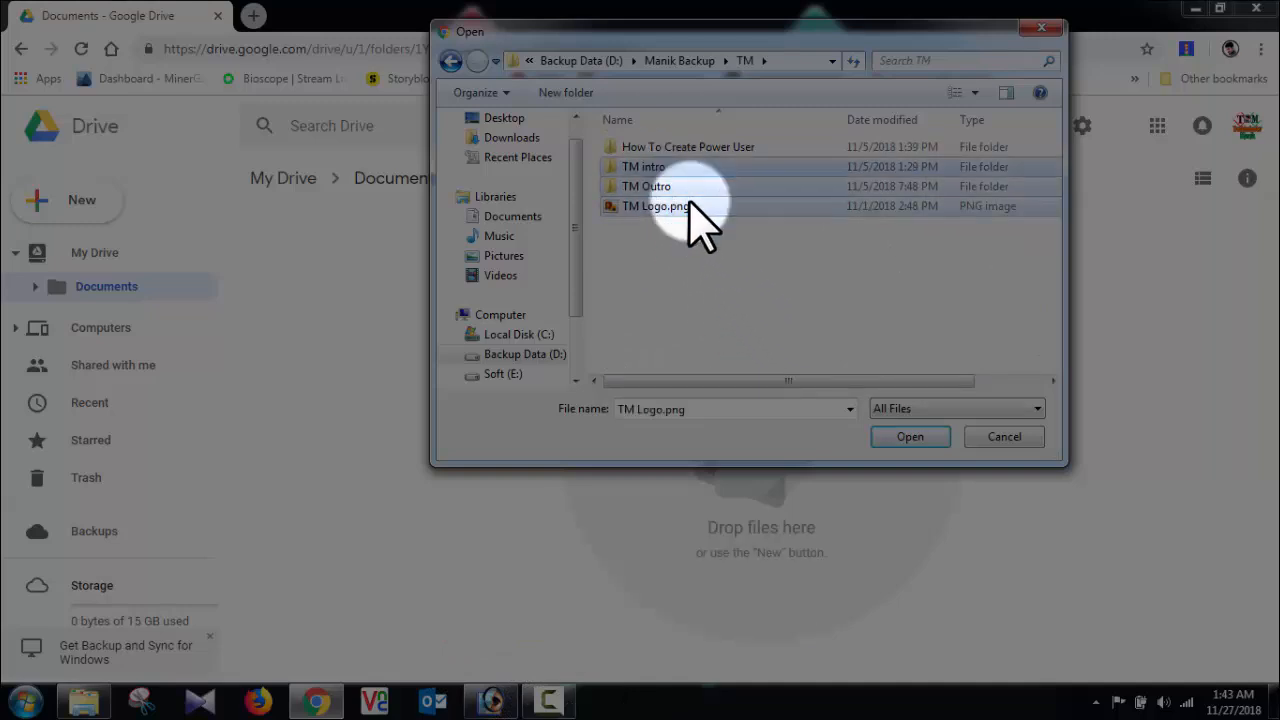
{"action": "left_click", "coordinate": [909, 437]}
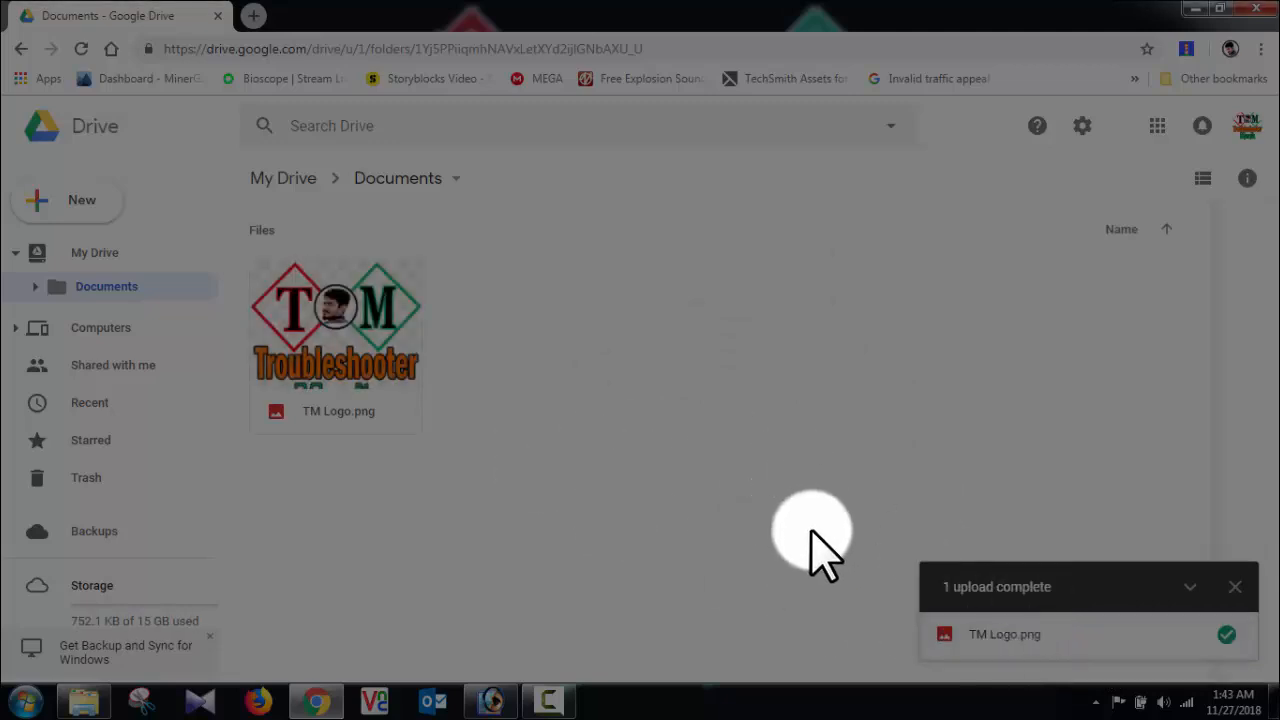
{"action": "left_click", "coordinate": [385, 180]}
{"action": "mouse_move", "coordinate": [588, 245]}
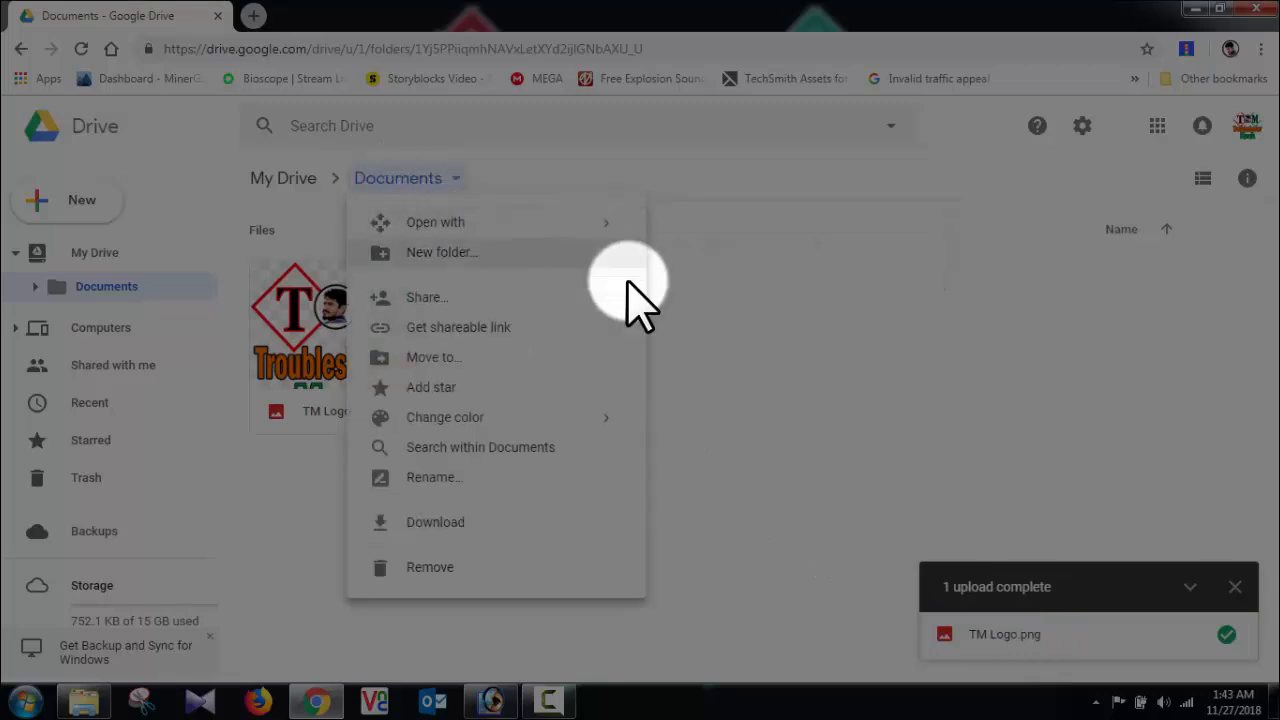
{"action": "left_click", "coordinate": [768, 409]}
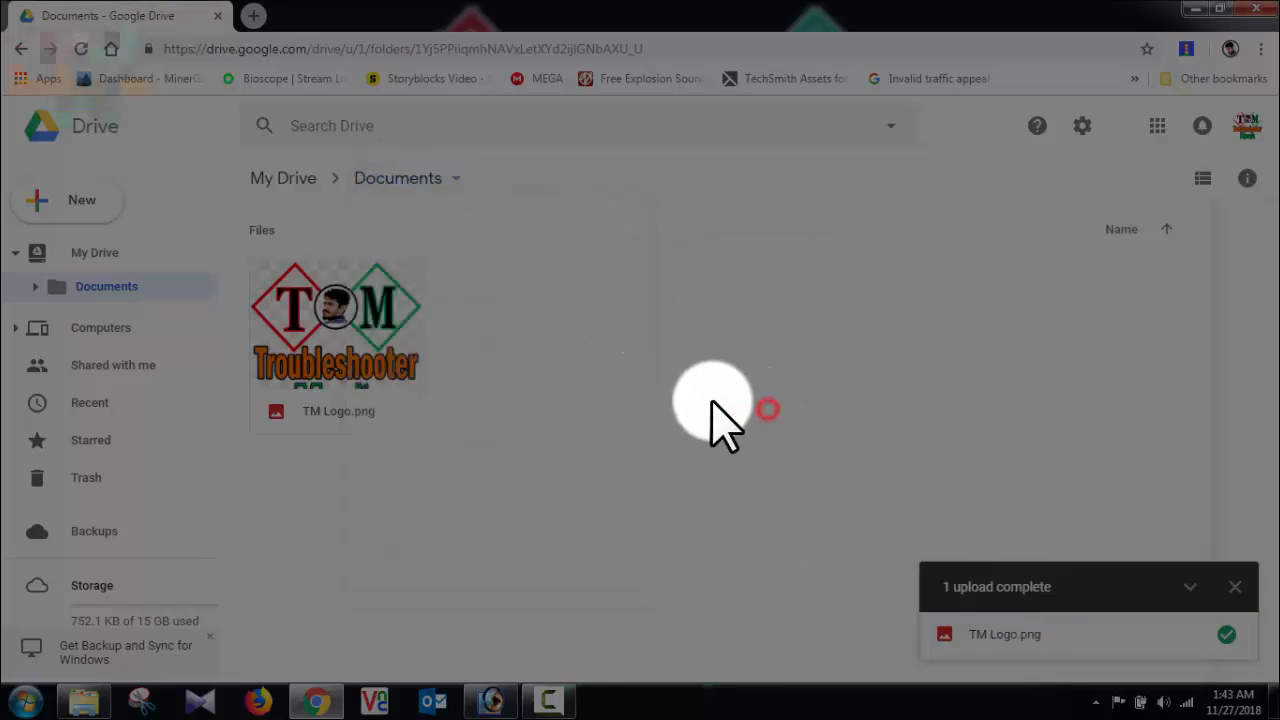
Step: Upload the TM Outro folder from Backup Data (D:) > Manik Backup > TM into the Documents folder
{"action": "right_click", "coordinate": [606, 342]}
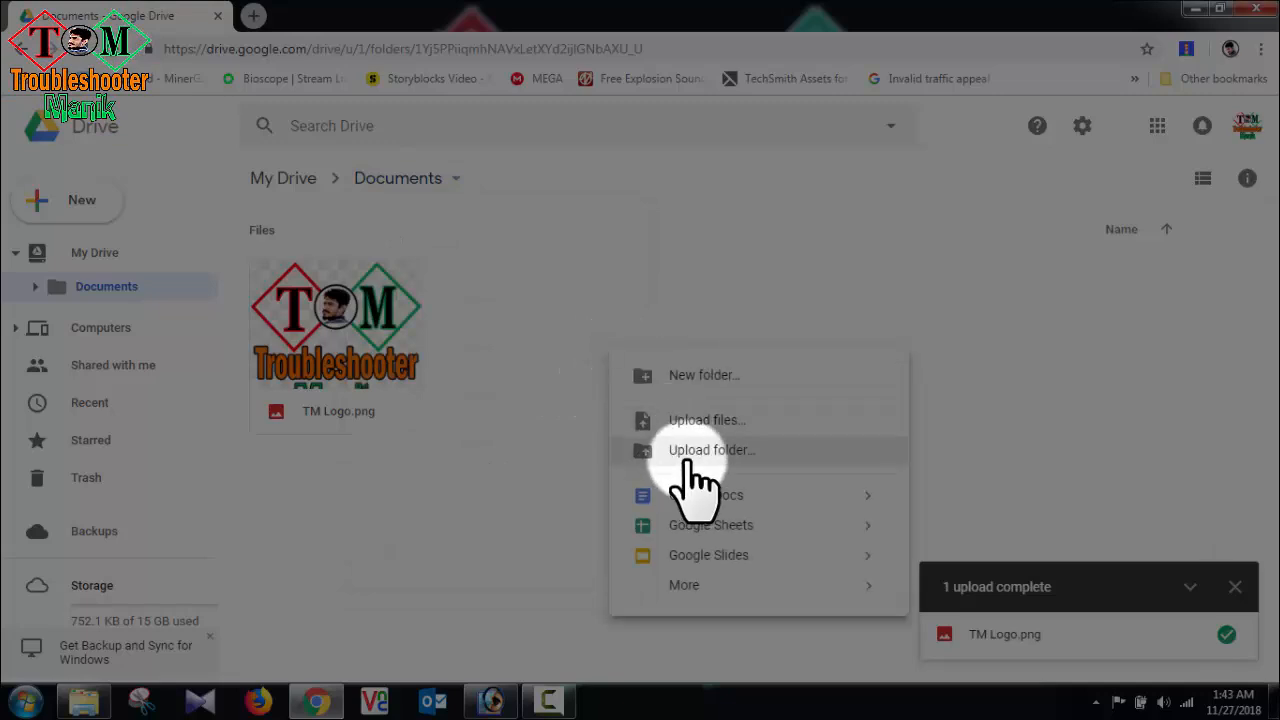
{"action": "left_click", "coordinate": [692, 455]}
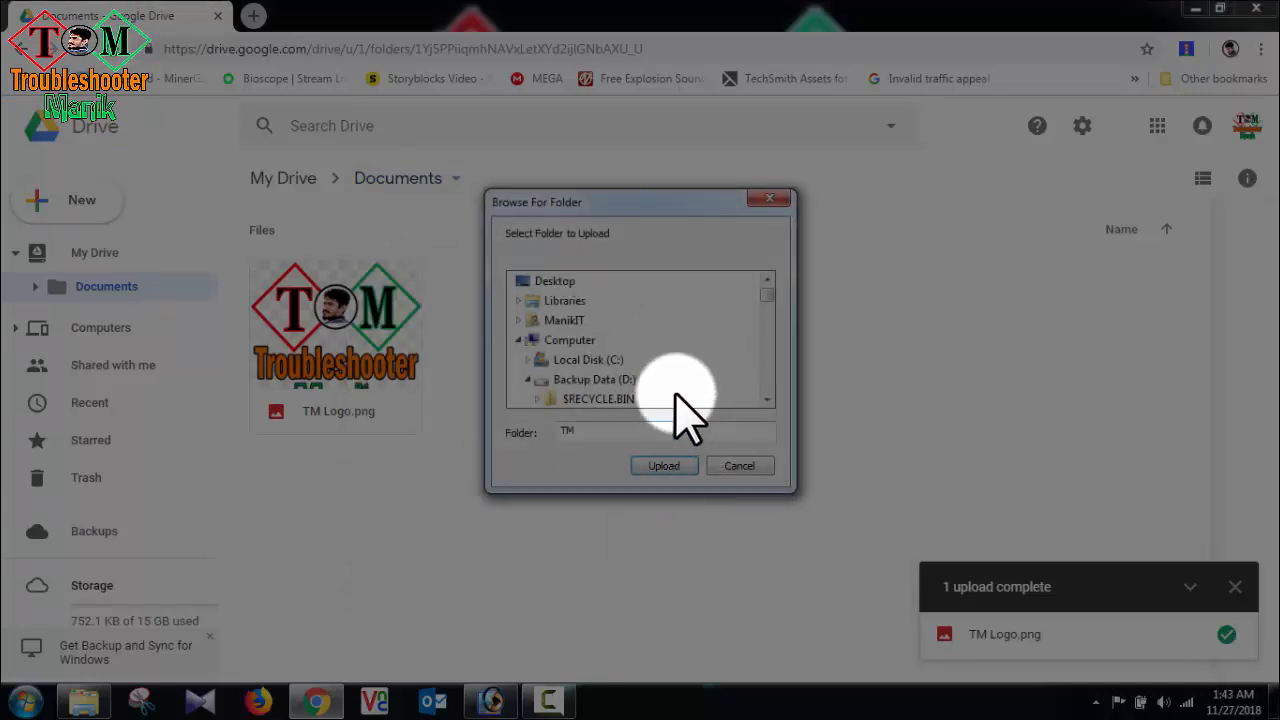
{"action": "left_click_drag", "start_coordinate": [764, 298], "coordinate": [766, 354]}
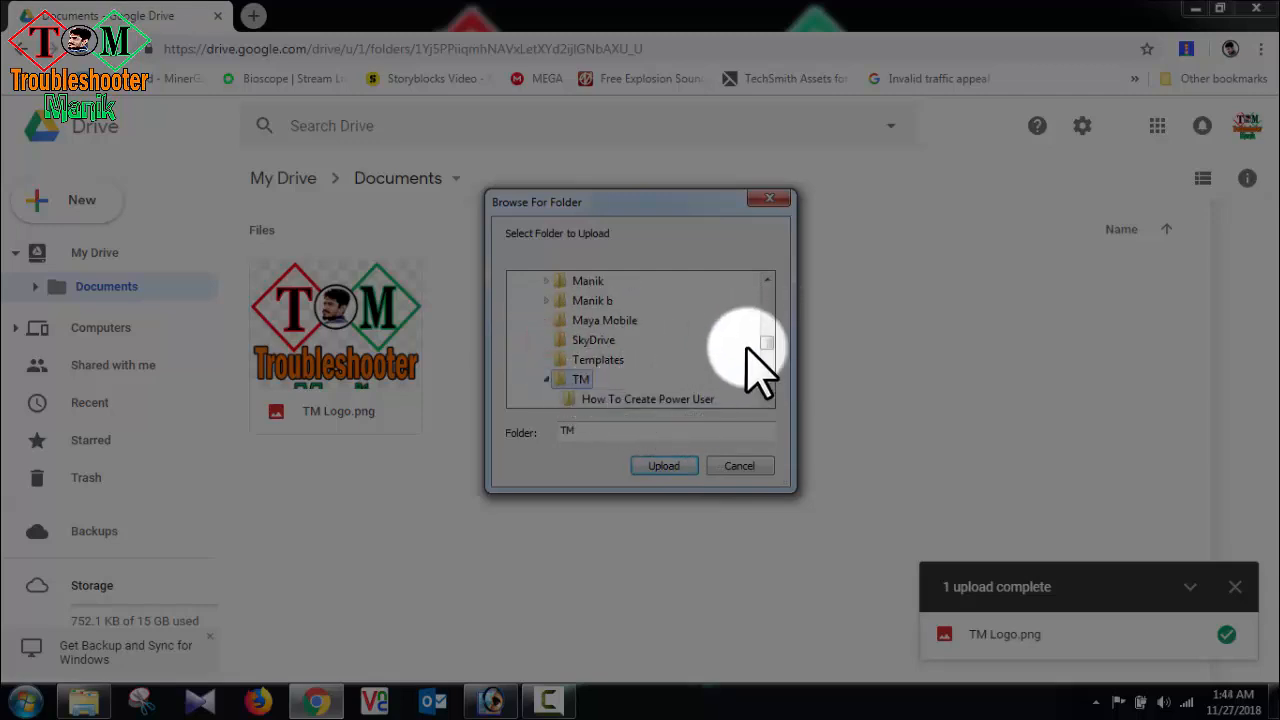
{"action": "left_click_drag", "start_coordinate": [766, 342], "coordinate": [768, 350]}
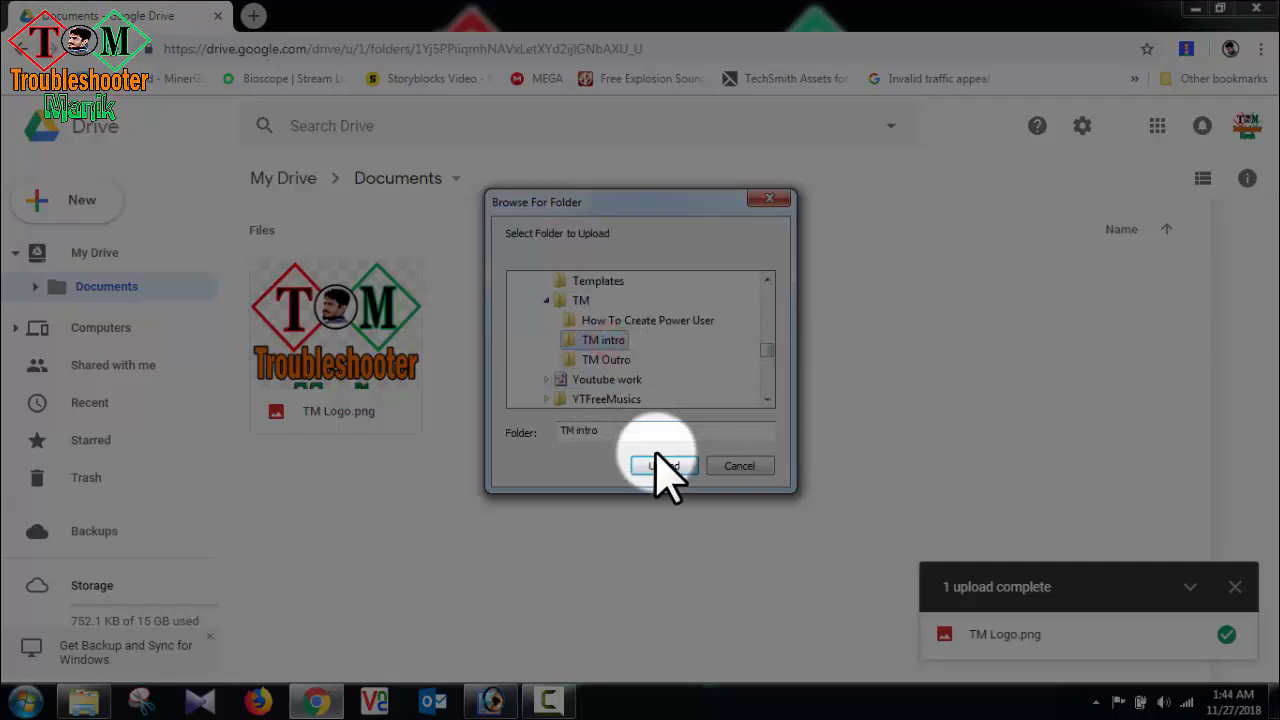
{"action": "left_click", "coordinate": [608, 358]}
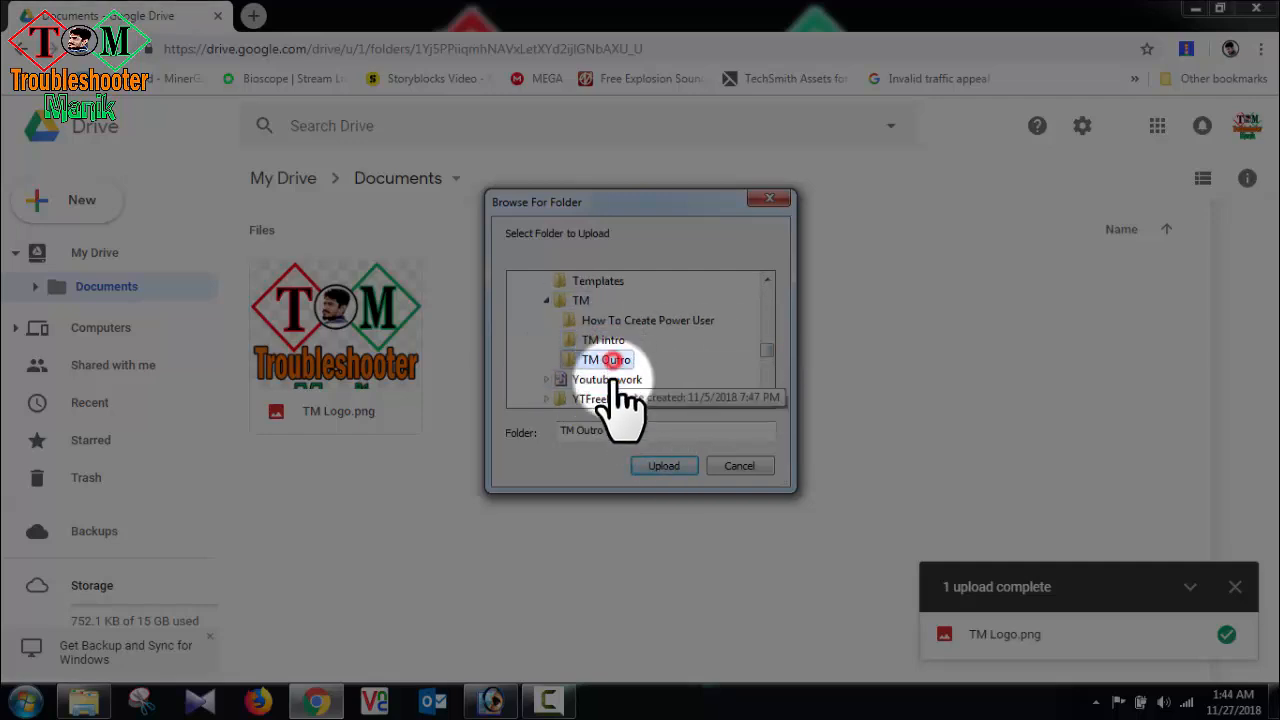
{"action": "left_click", "coordinate": [665, 467]}
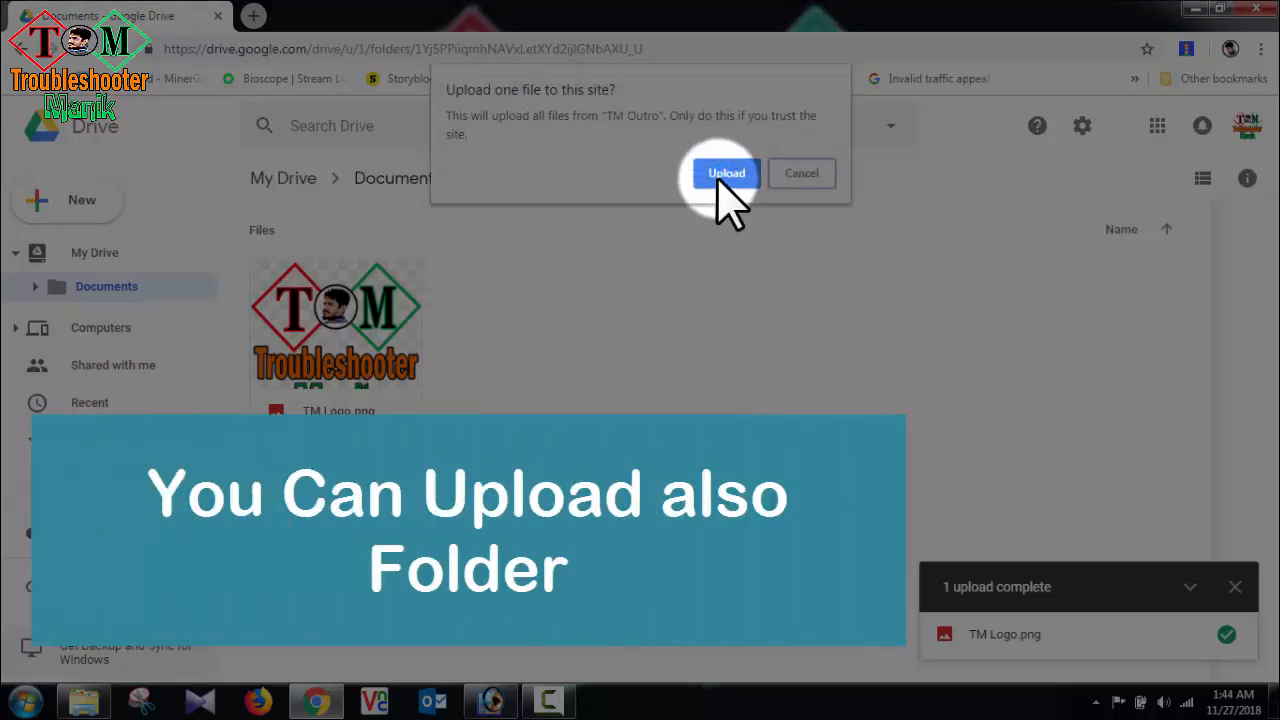
{"action": "left_click", "coordinate": [719, 175]}
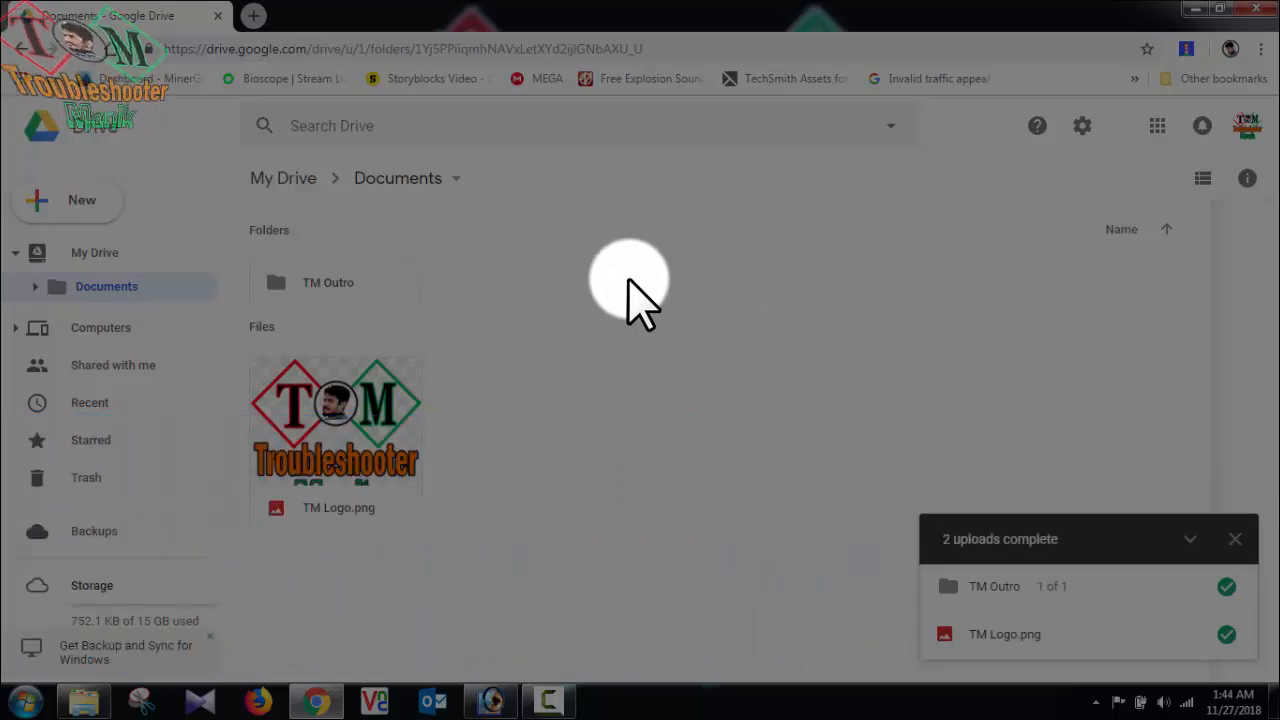
Step: Upload the TM intro folder from Backup Data (D:) > Manik Backup > TM into the Documents folder
{"action": "mouse_move", "coordinate": [1228, 645]}
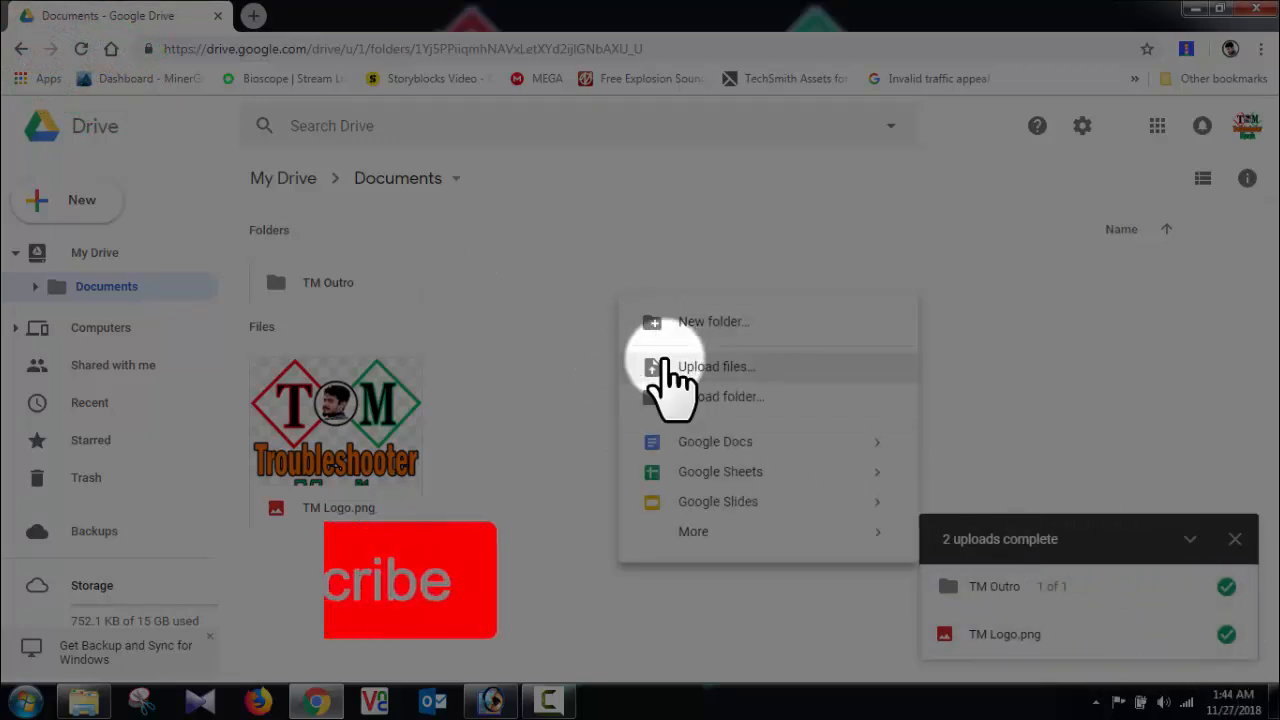
{"action": "left_click", "coordinate": [673, 398]}
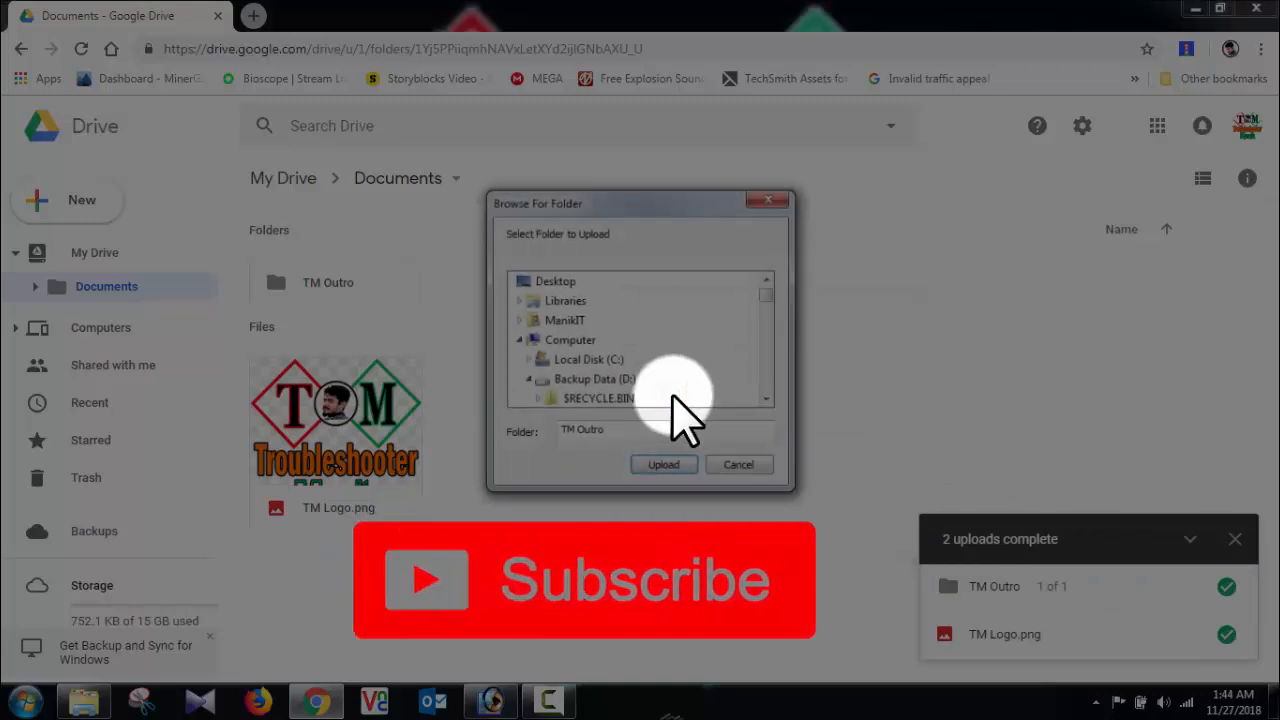
{"action": "left_click_drag", "start_coordinate": [763, 295], "coordinate": [766, 352]}
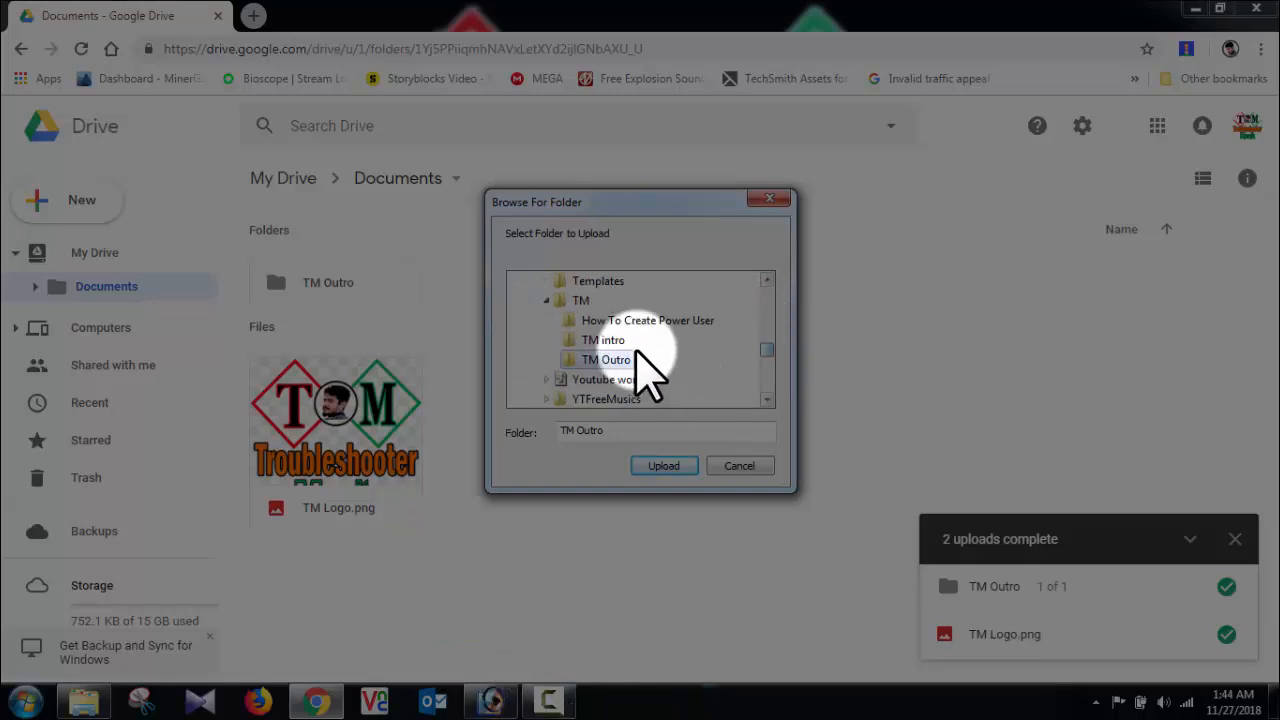
{"action": "left_click", "coordinate": [612, 340]}
{"action": "left_click", "coordinate": [663, 467]}
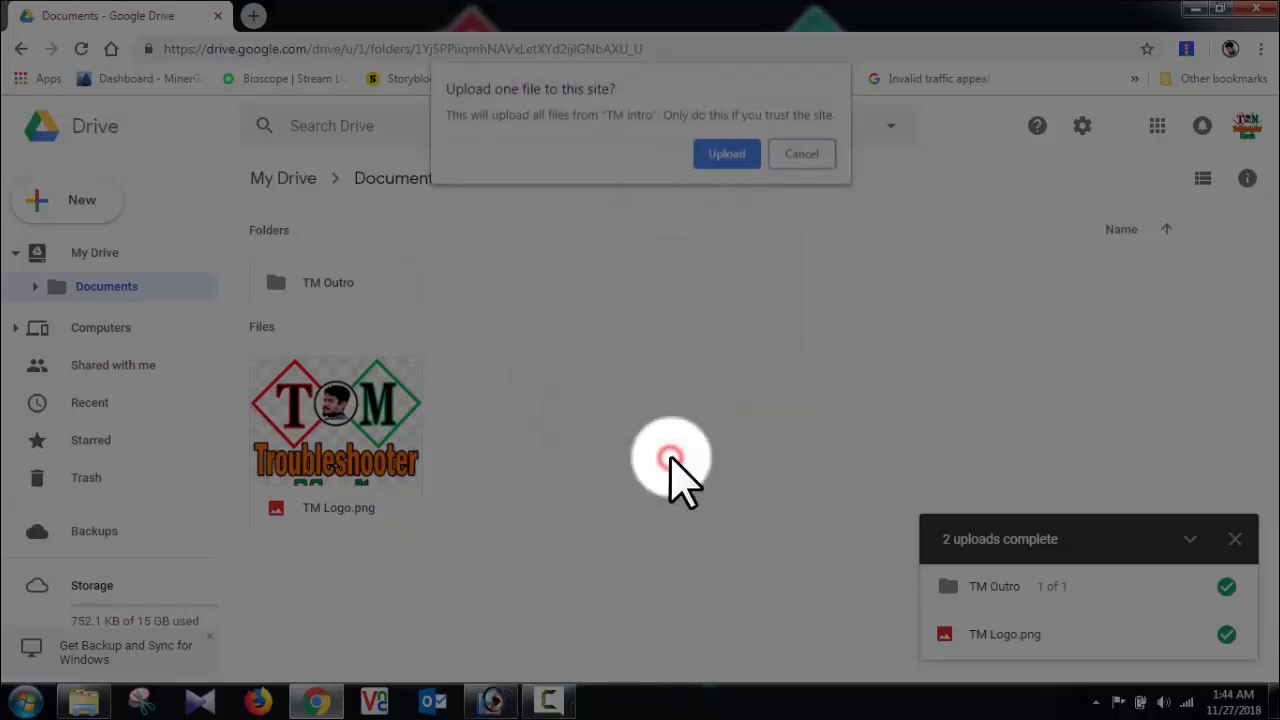
{"action": "left_click", "coordinate": [727, 155]}
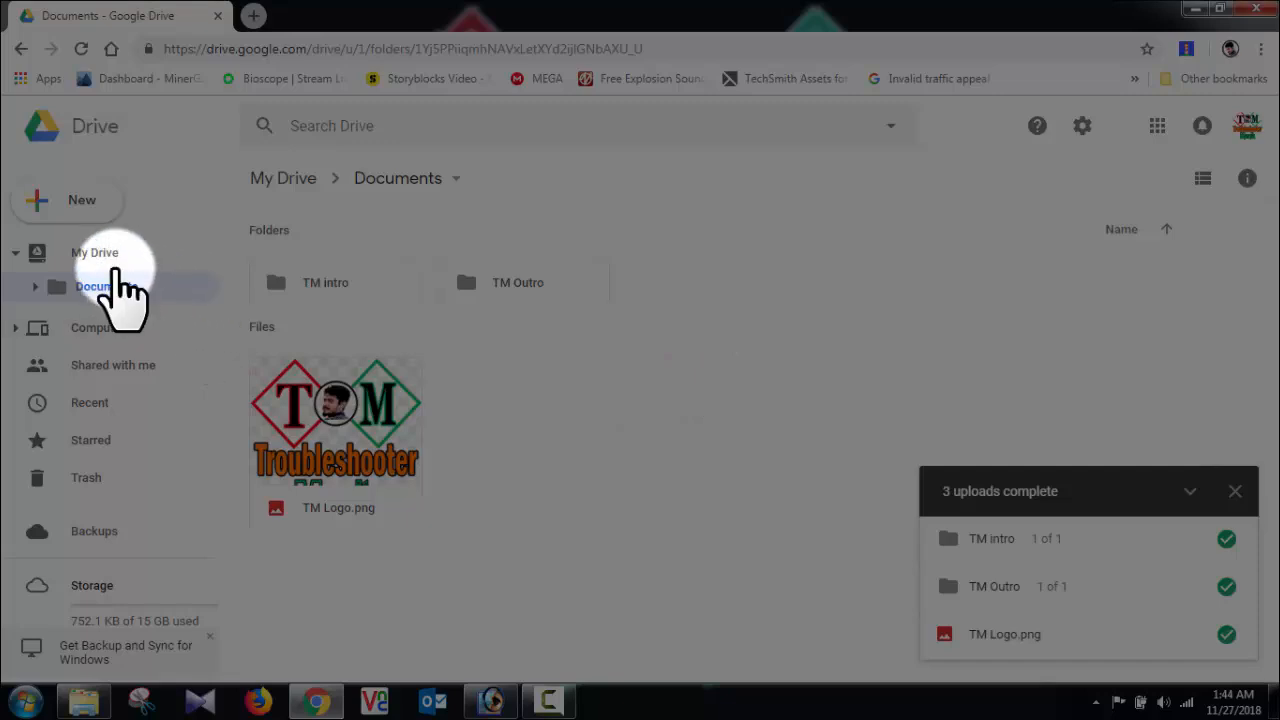
Step: Go back to My Drive and change the Documents folder's colour to green
{"action": "left_click", "coordinate": [110, 262]}
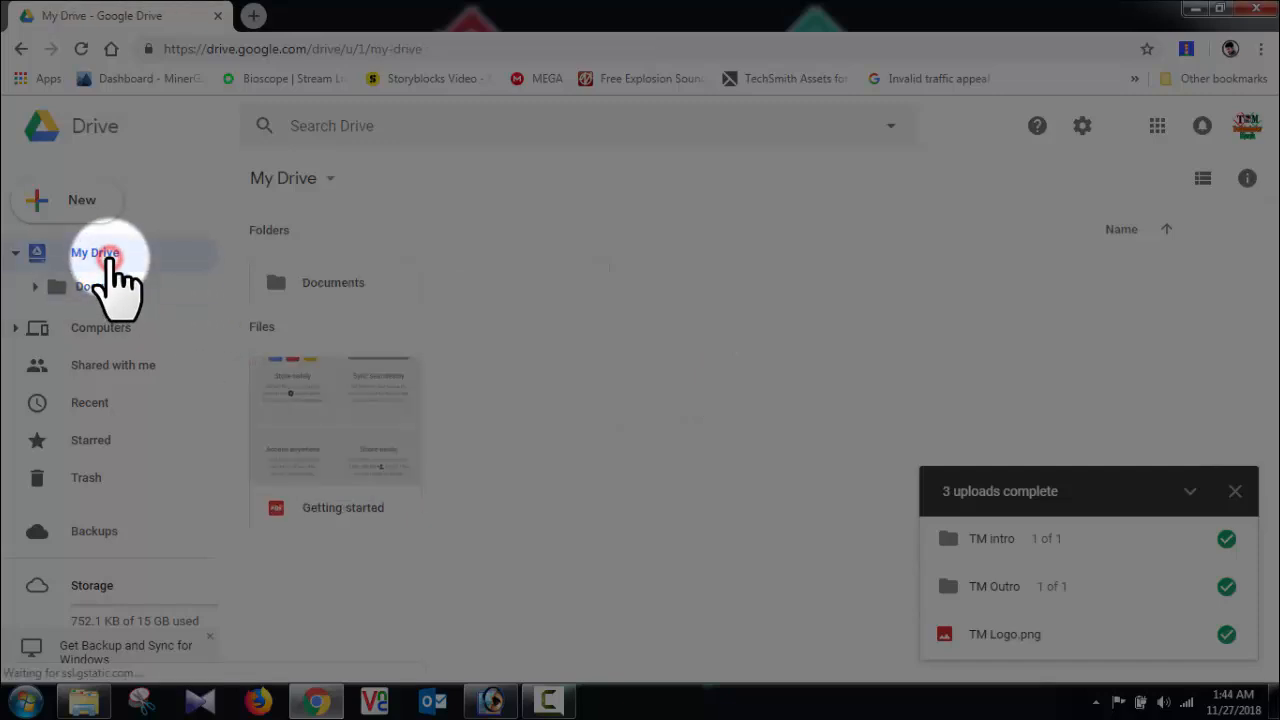
{"action": "right_click", "coordinate": [318, 302]}
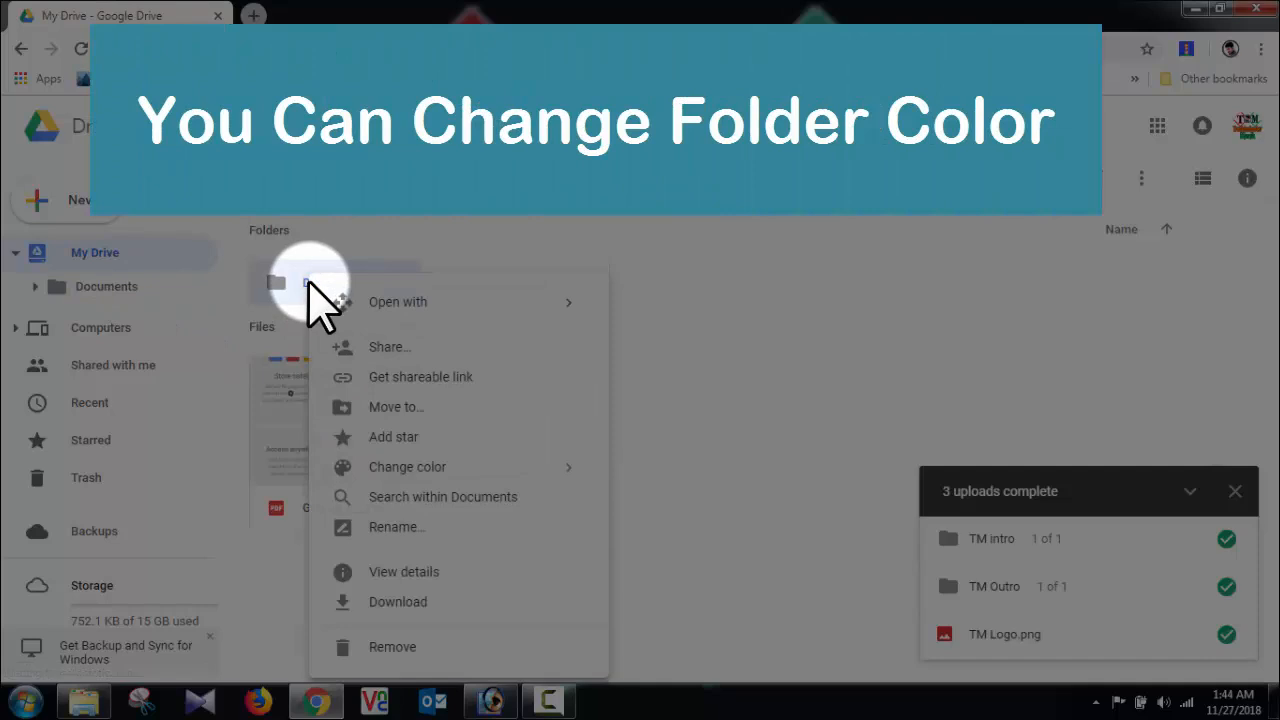
{"action": "mouse_move", "coordinate": [410, 467]}
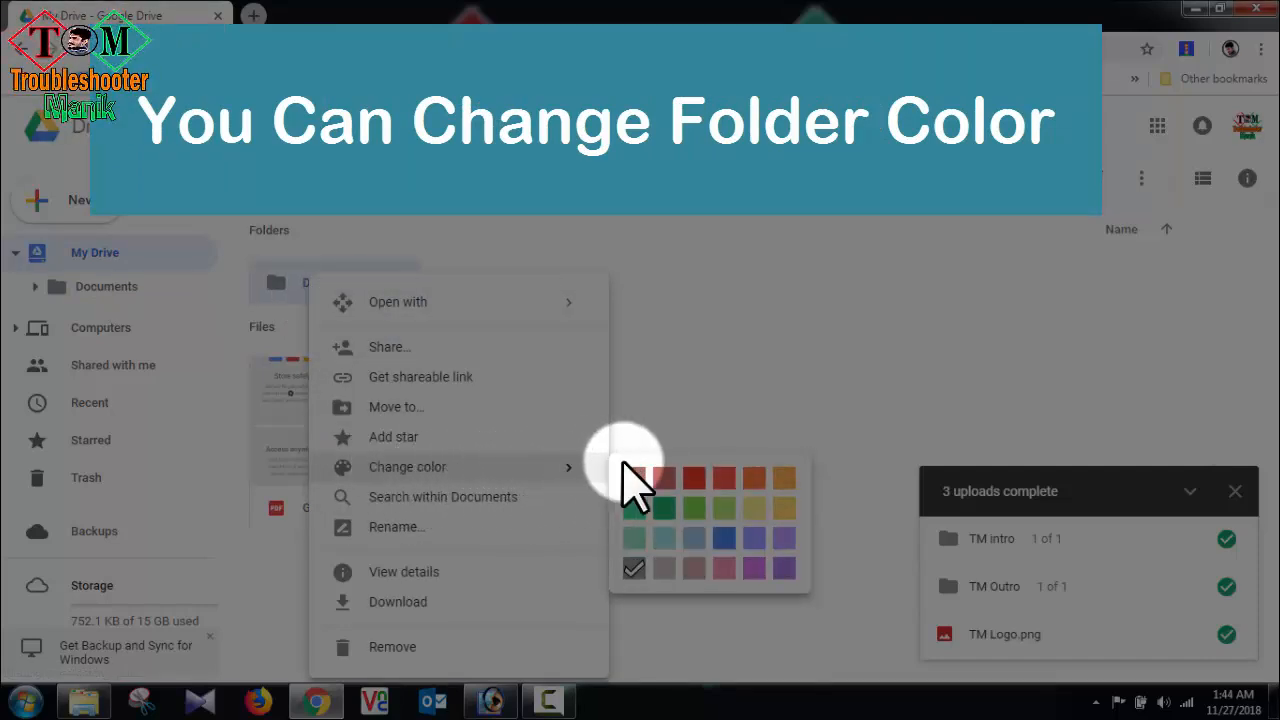
{"action": "left_click", "coordinate": [664, 507]}
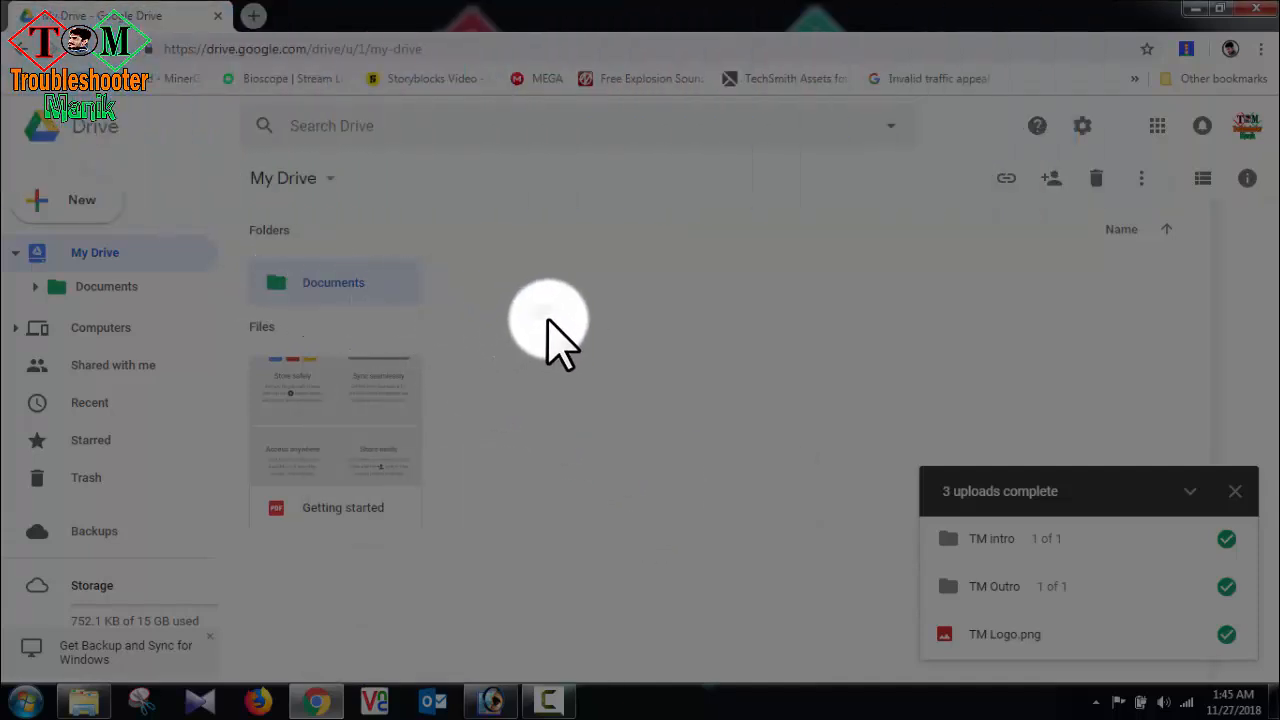
Step: Create a new folder named Photos in My Drive
{"action": "right_click", "coordinate": [553, 330]}
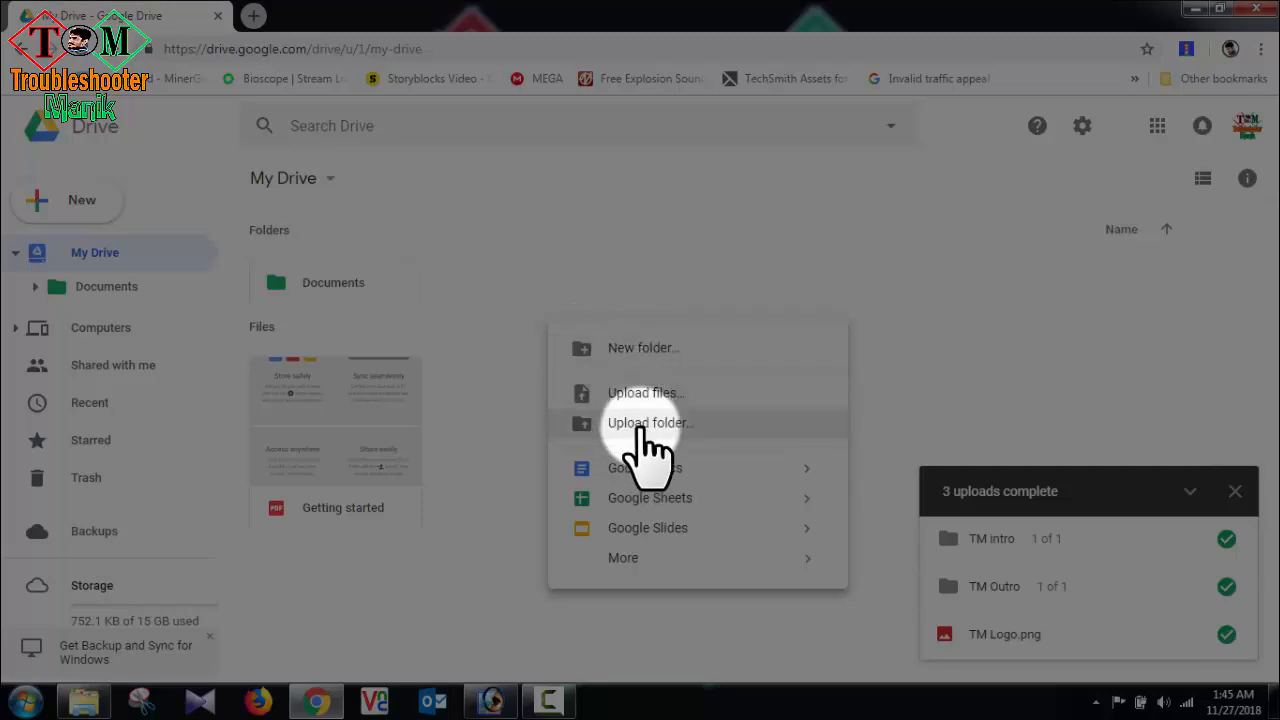
{"action": "left_click", "coordinate": [655, 357]}
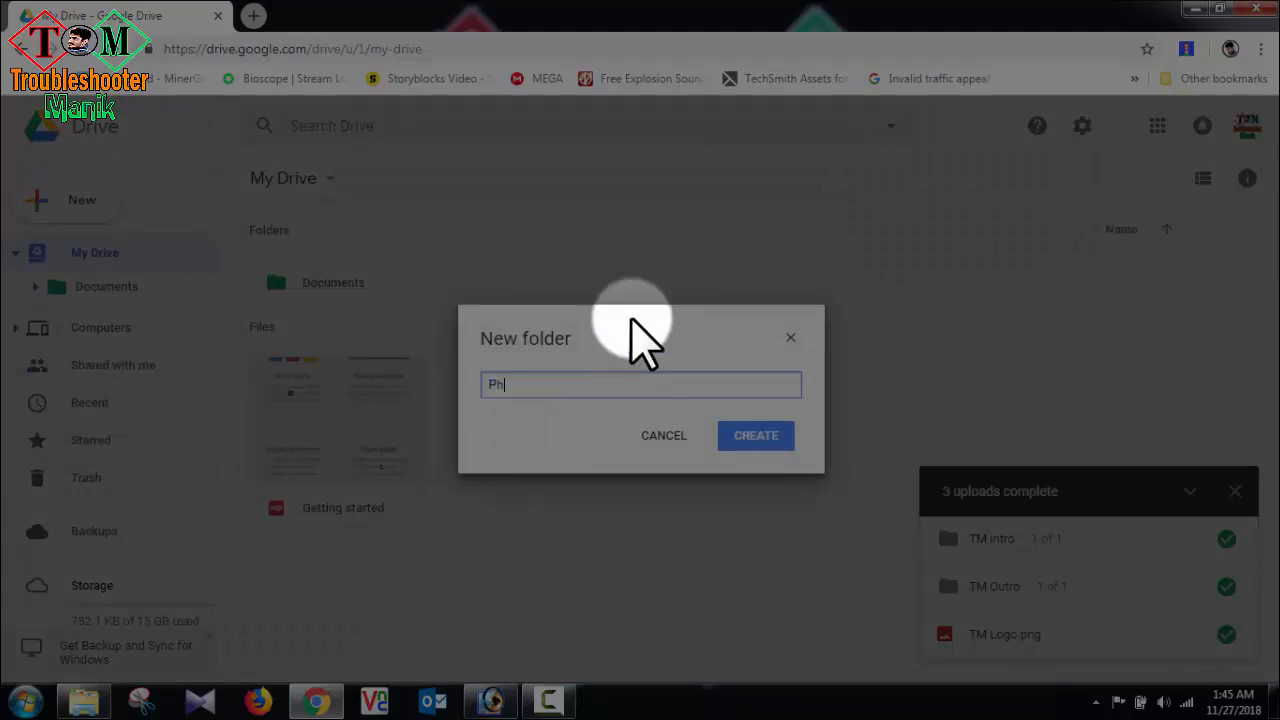
{"action": "type", "text": "Photos"}
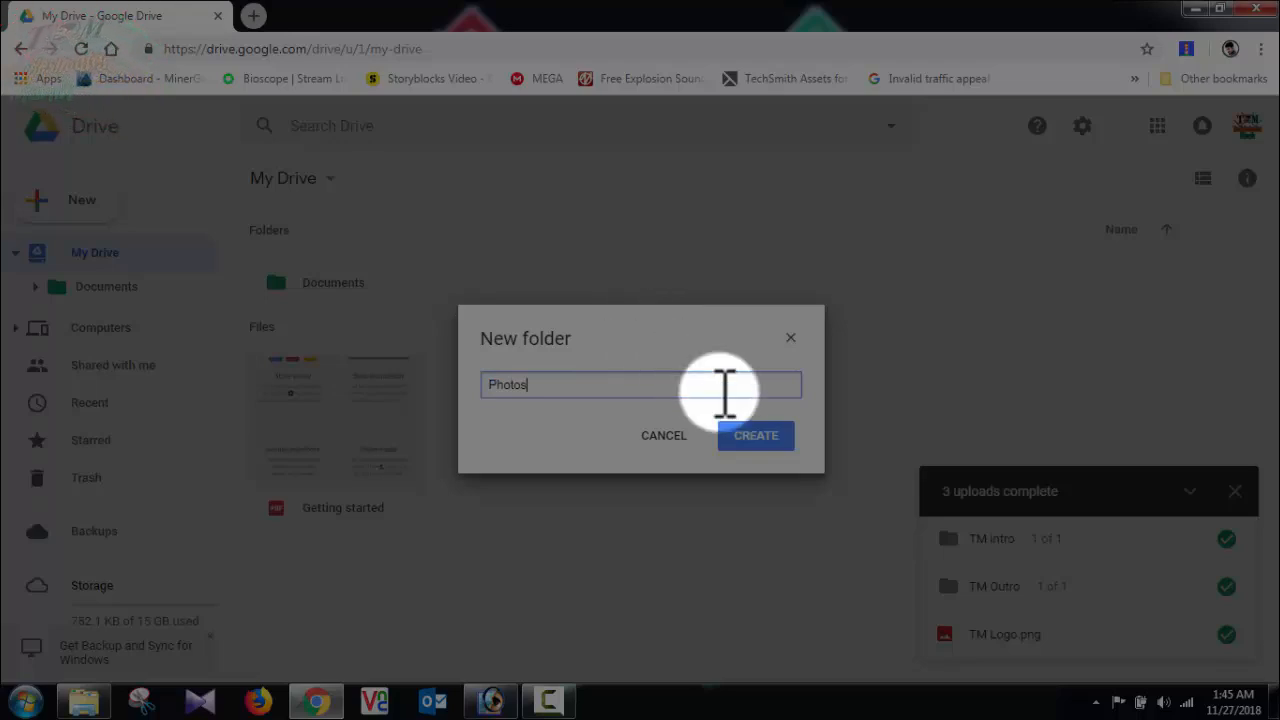
{"action": "left_click", "coordinate": [756, 437]}
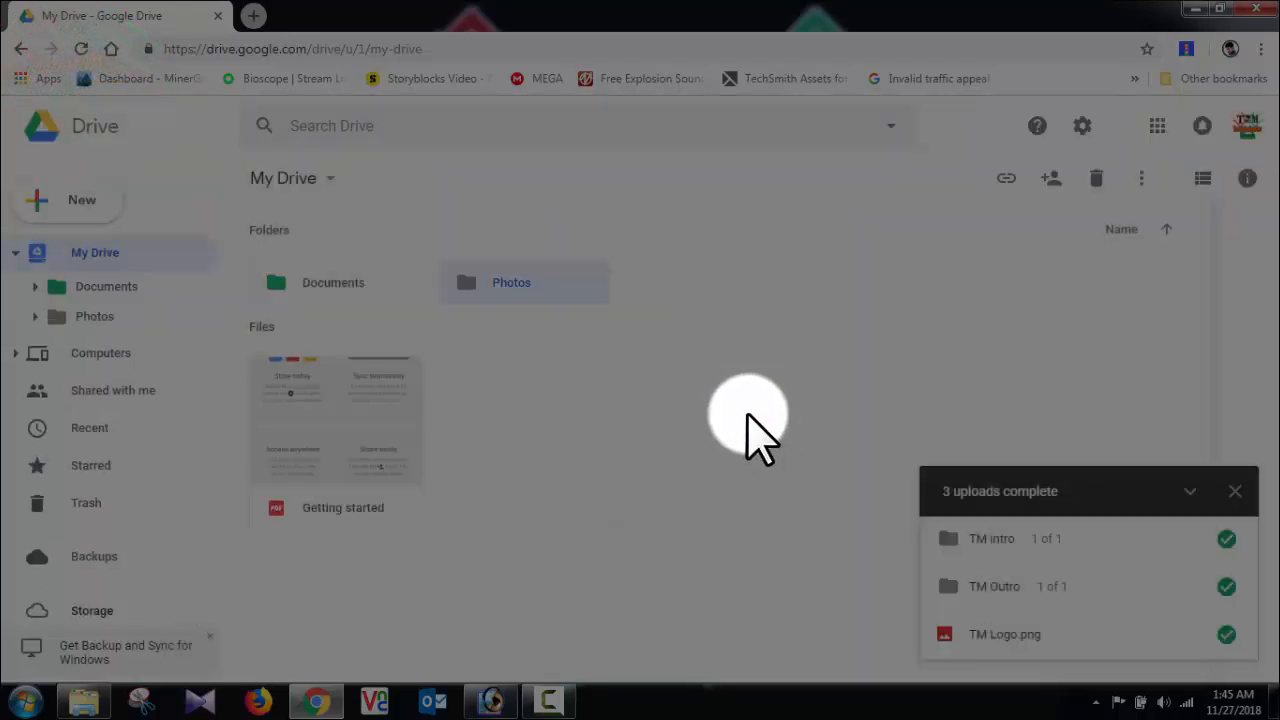
Step: Open the Photos folder and upload PP.jpg from Backup Data (D:) into it
{"action": "double_click", "coordinate": [525, 283]}
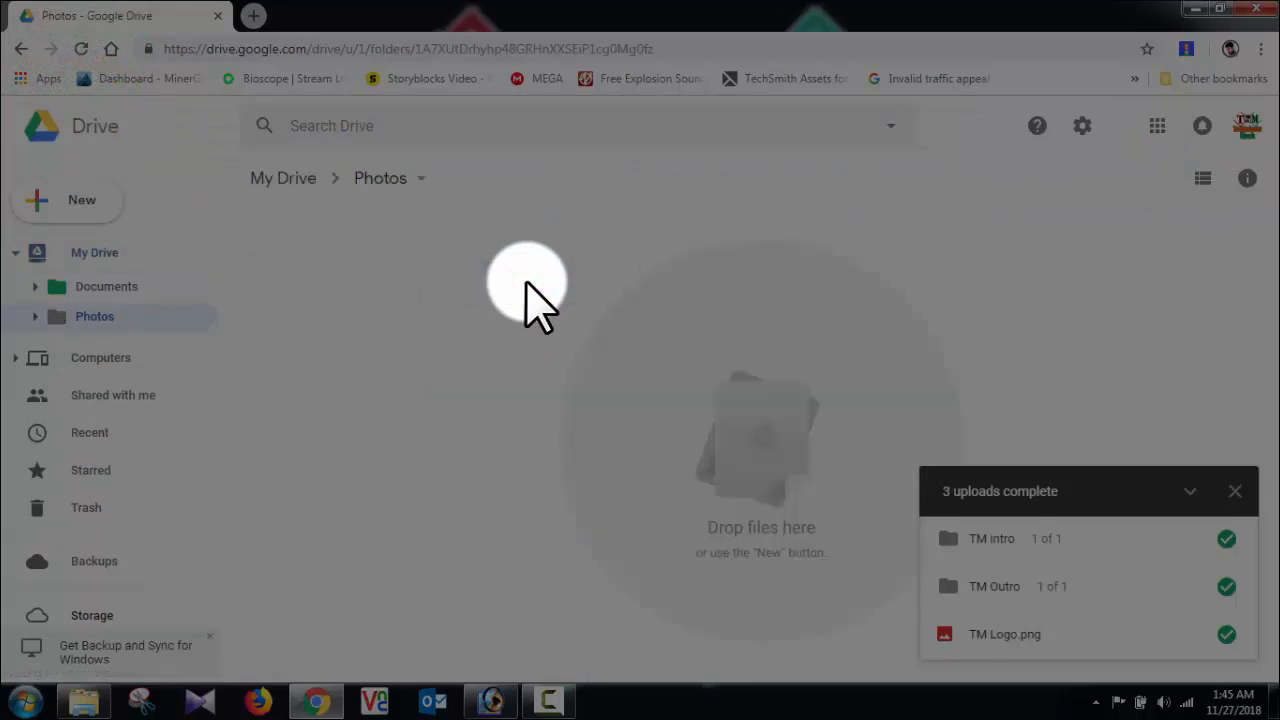
{"action": "right_click", "coordinate": [768, 420]}
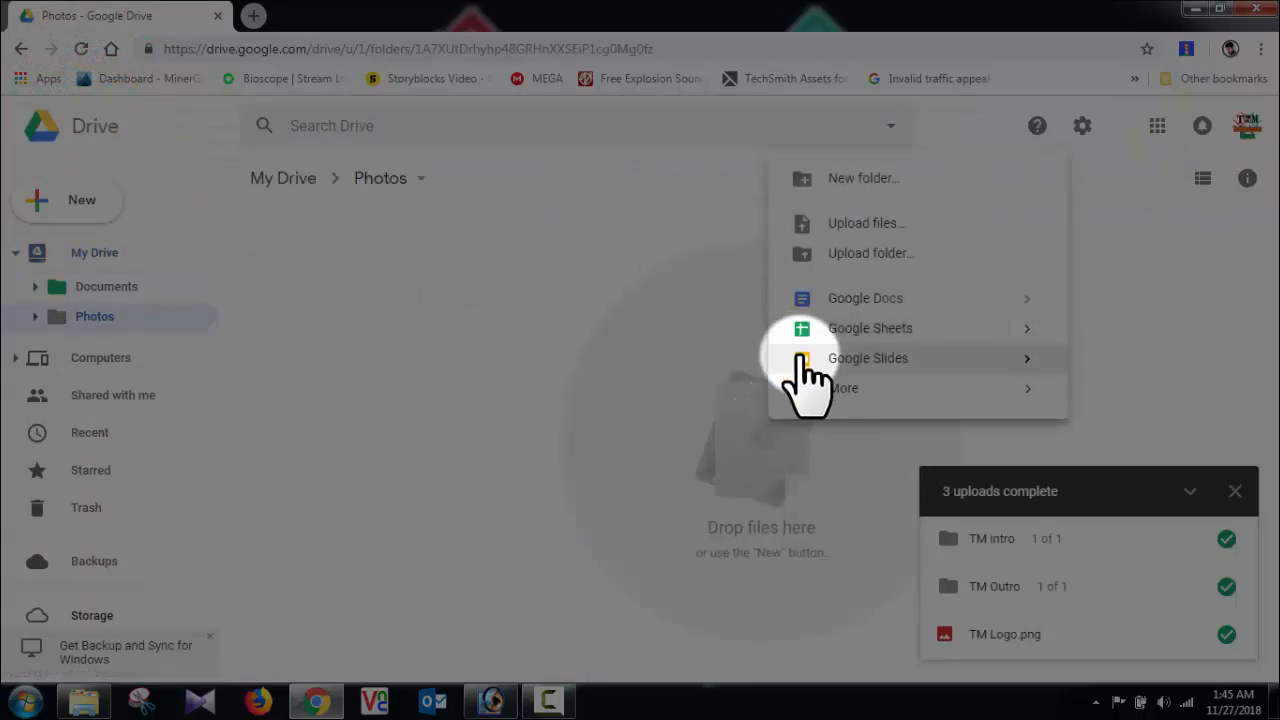
{"action": "left_click", "coordinate": [888, 226]}
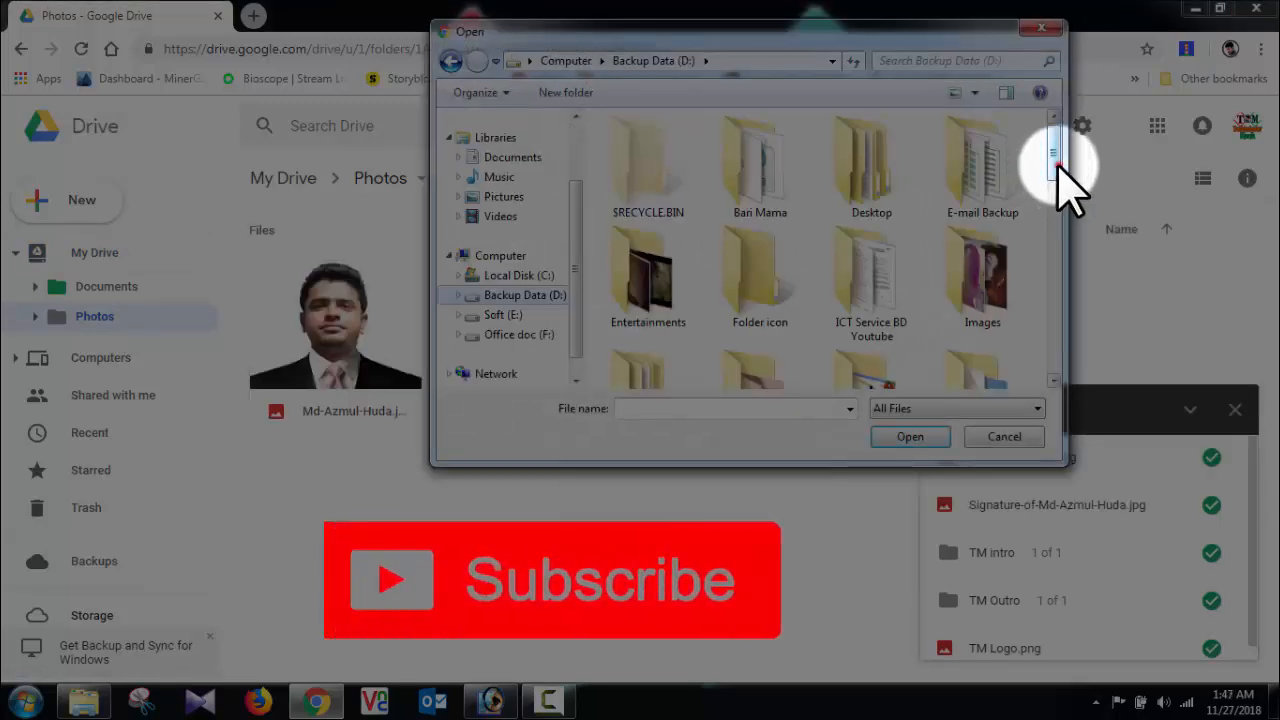
{"action": "left_click_drag", "start_coordinate": [1046, 149], "coordinate": [1057, 366]}
{"action": "left_click", "coordinate": [660, 300]}
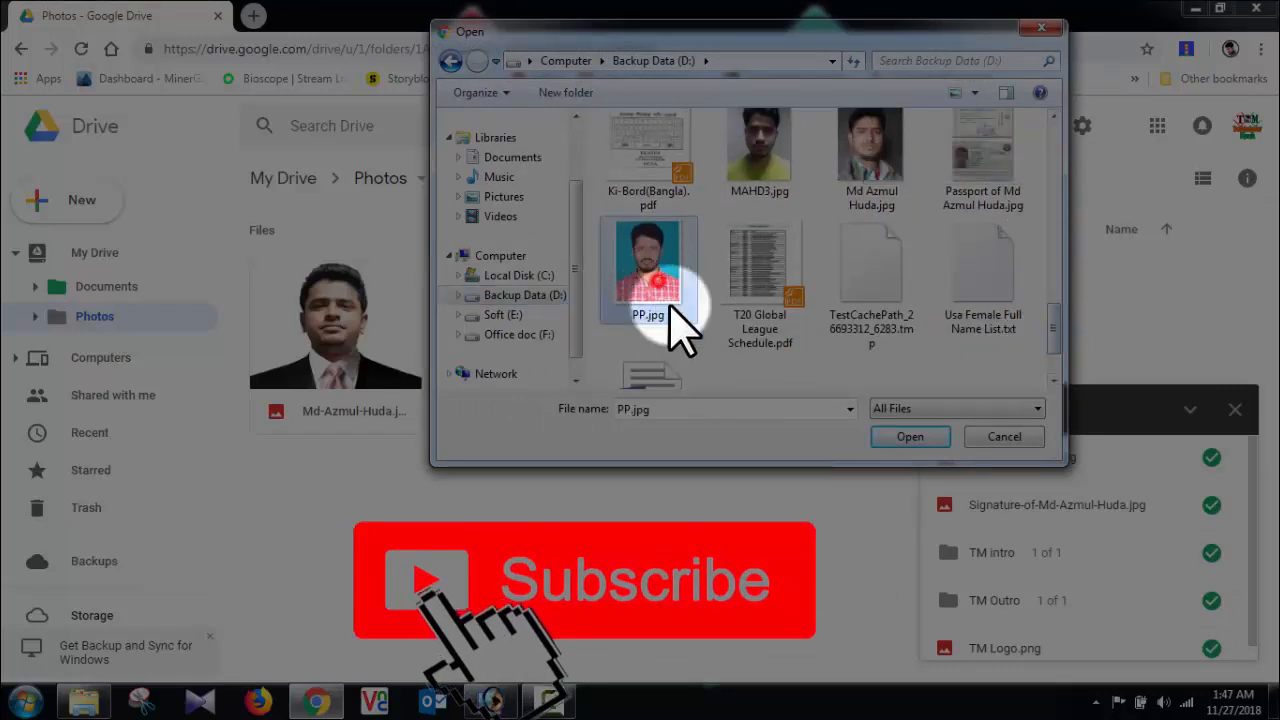
{"action": "left_click", "coordinate": [908, 437]}
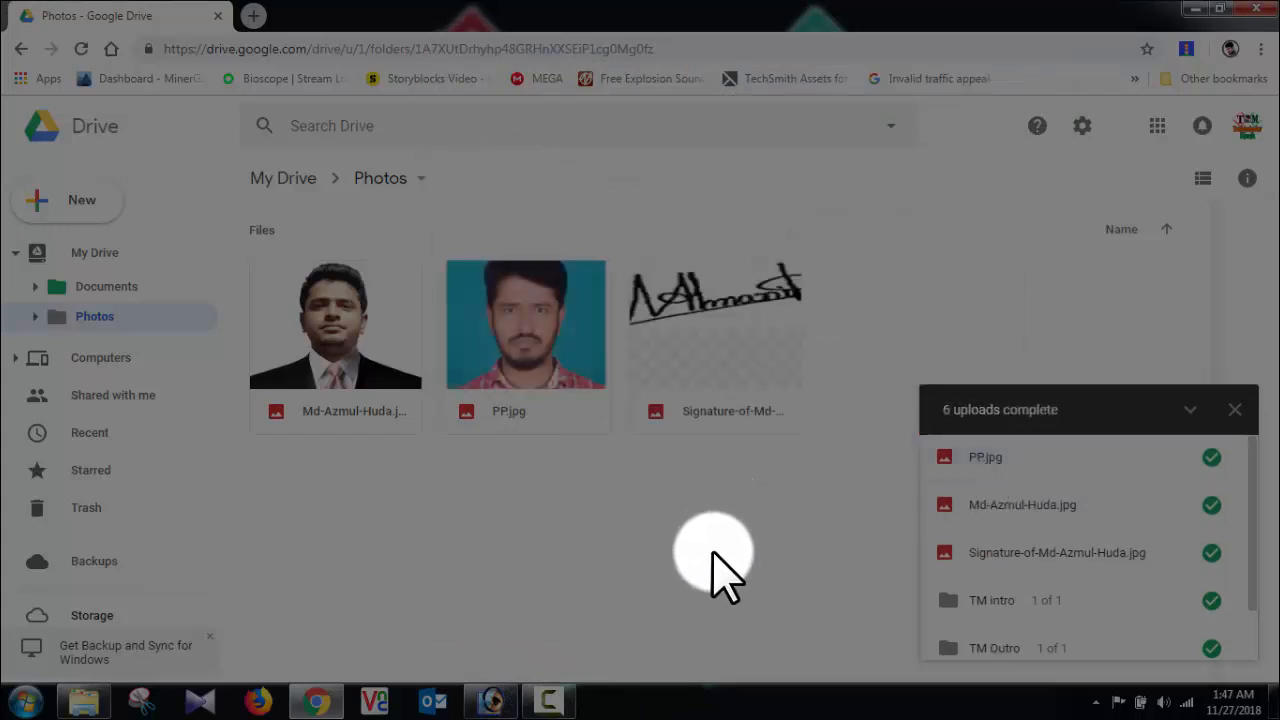
Step: Review the upload list and browse the Photos, Documents and My Drive folders
{"action": "left_click", "coordinate": [1193, 410]}
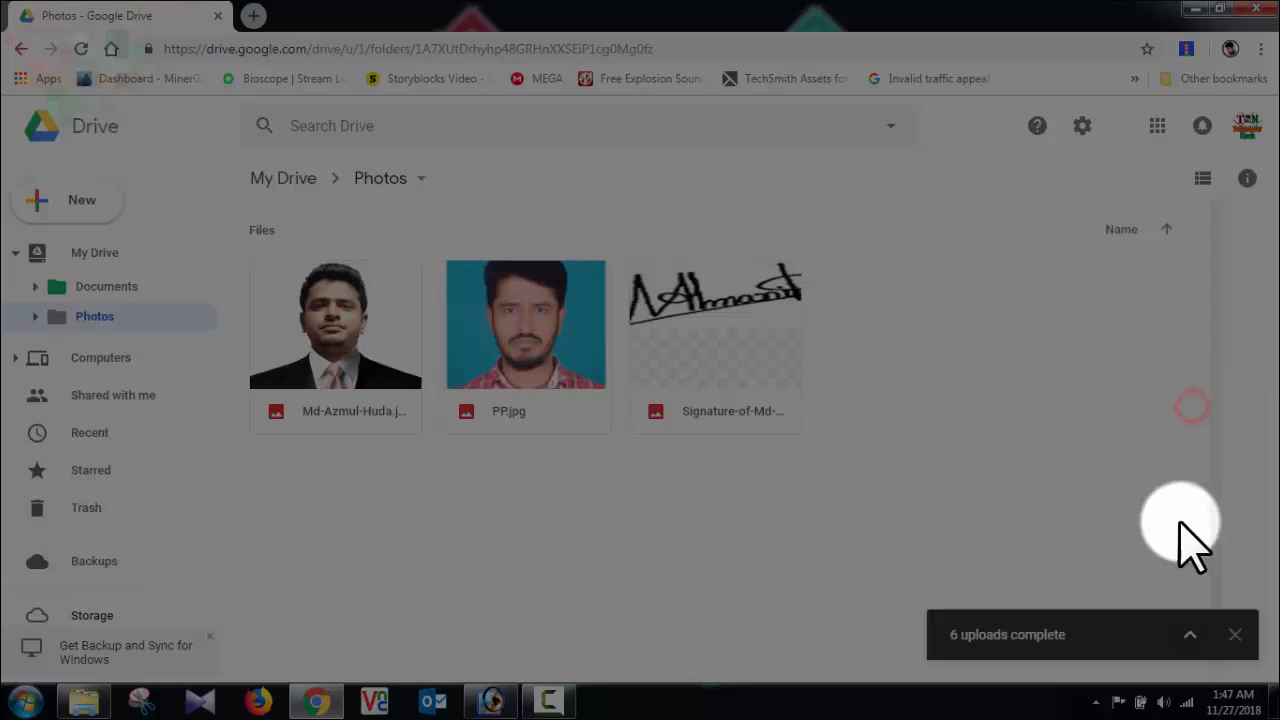
{"action": "left_click", "coordinate": [1190, 634]}
{"action": "scroll", "coordinate": [1160, 515], "scroll_direction": "down", "scroll_amount": 2}
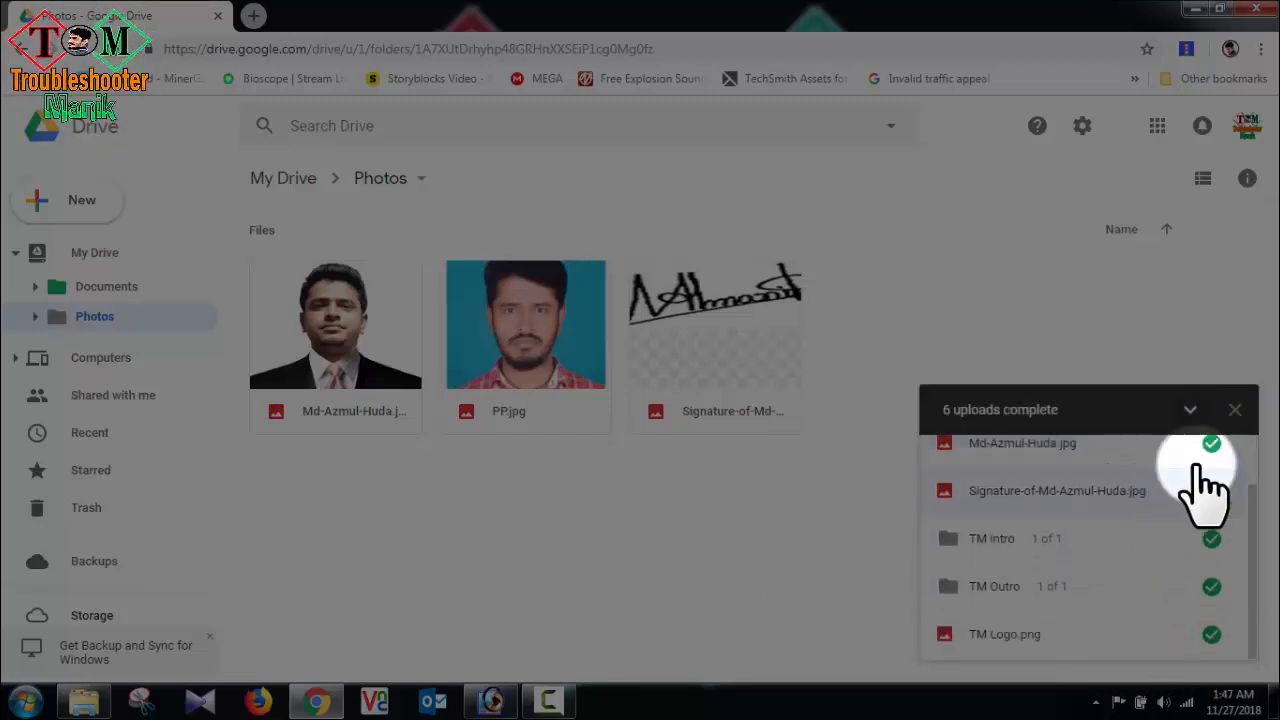
{"action": "left_click", "coordinate": [1192, 410]}
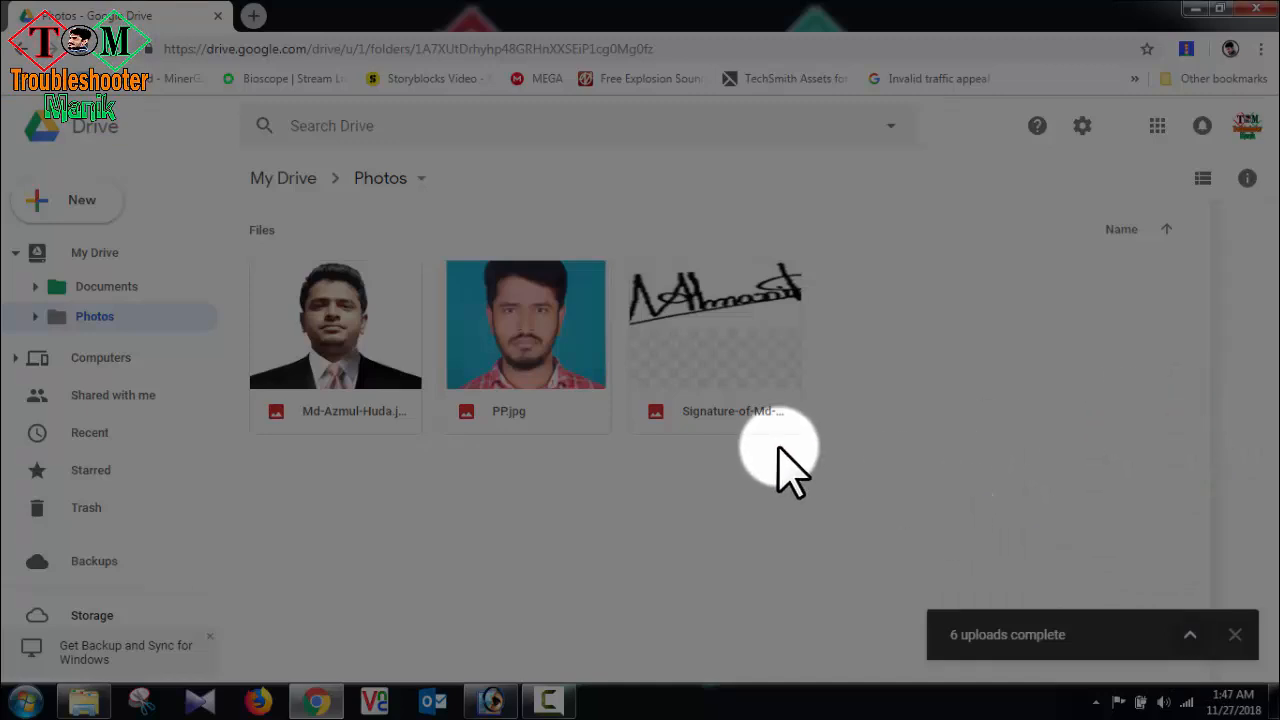
{"action": "left_click", "coordinate": [100, 252]}
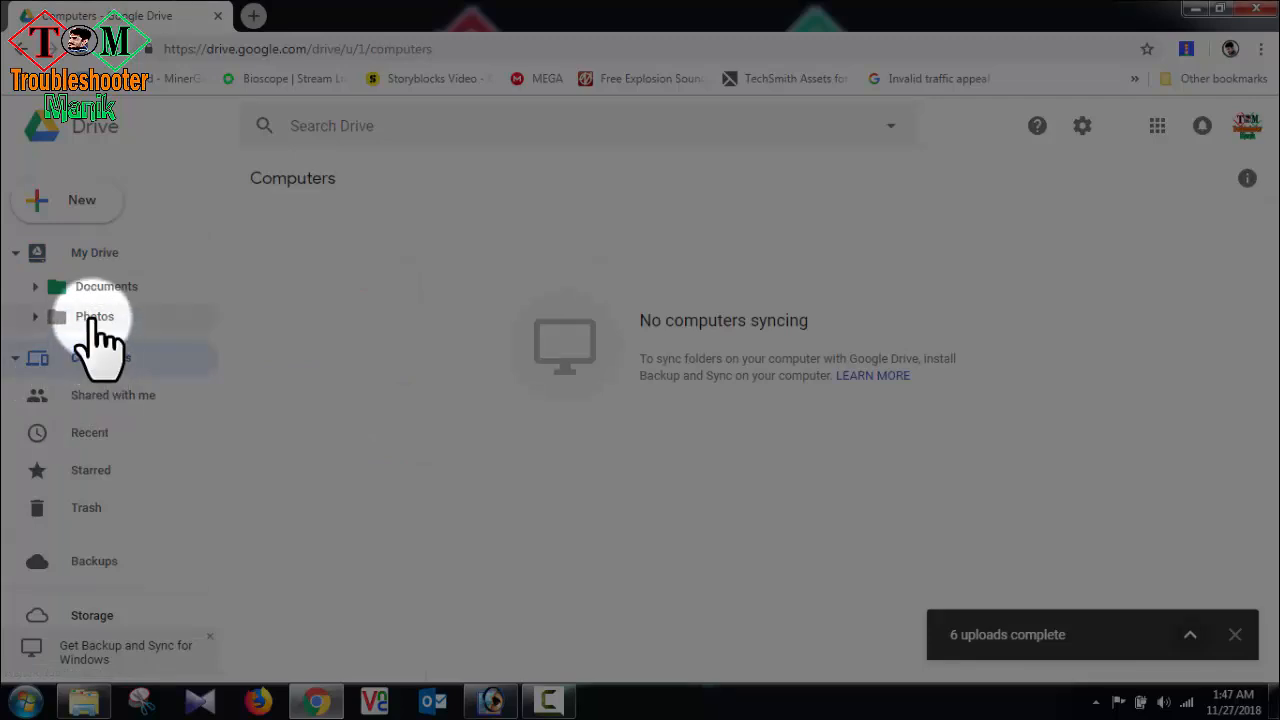
{"action": "left_click", "coordinate": [93, 316]}
{"action": "left_click", "coordinate": [101, 288]}
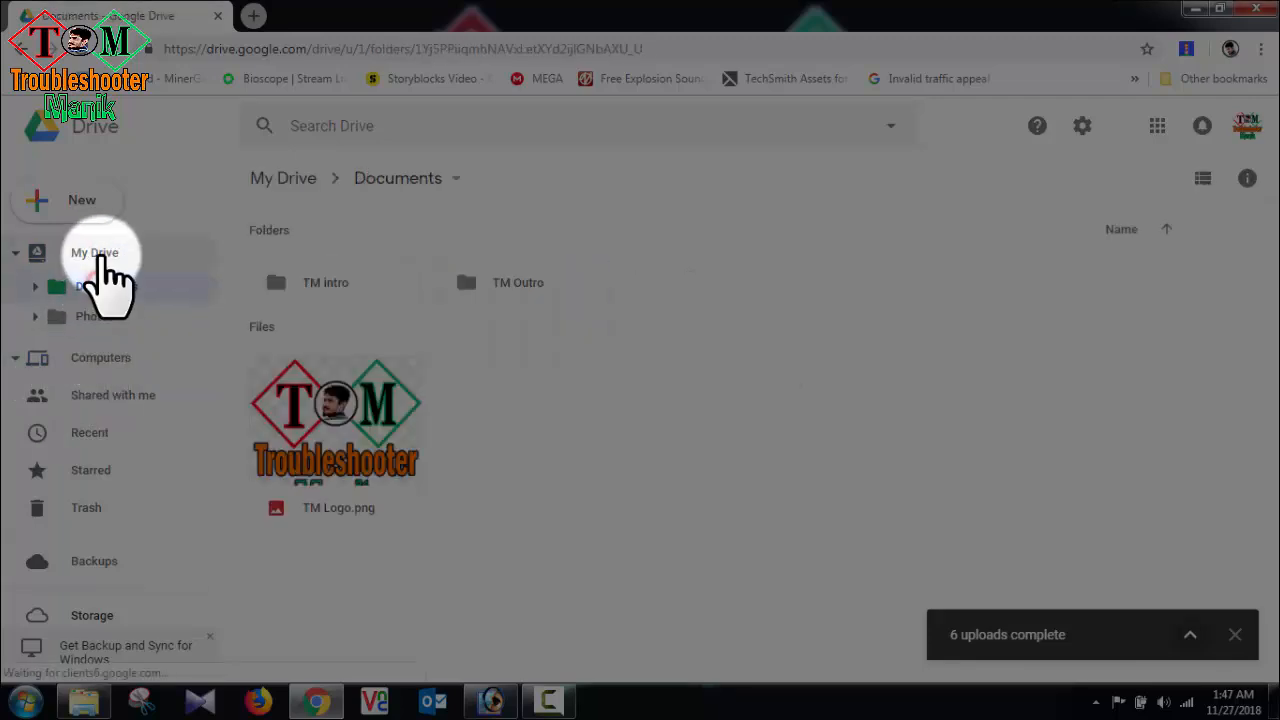
{"action": "left_click", "coordinate": [100, 254]}
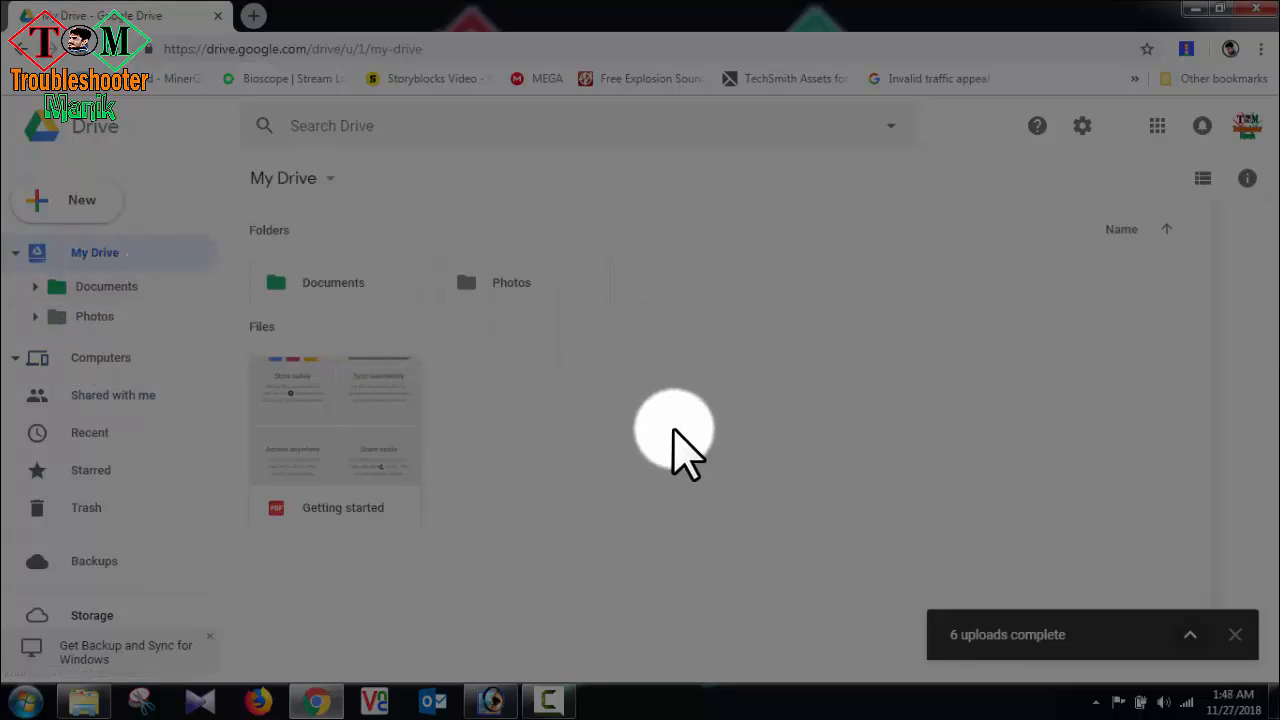
Step: Reopen Drive from the Google apps launcher and dismiss the Quick Access tip
{"action": "left_click", "coordinate": [1157, 126]}
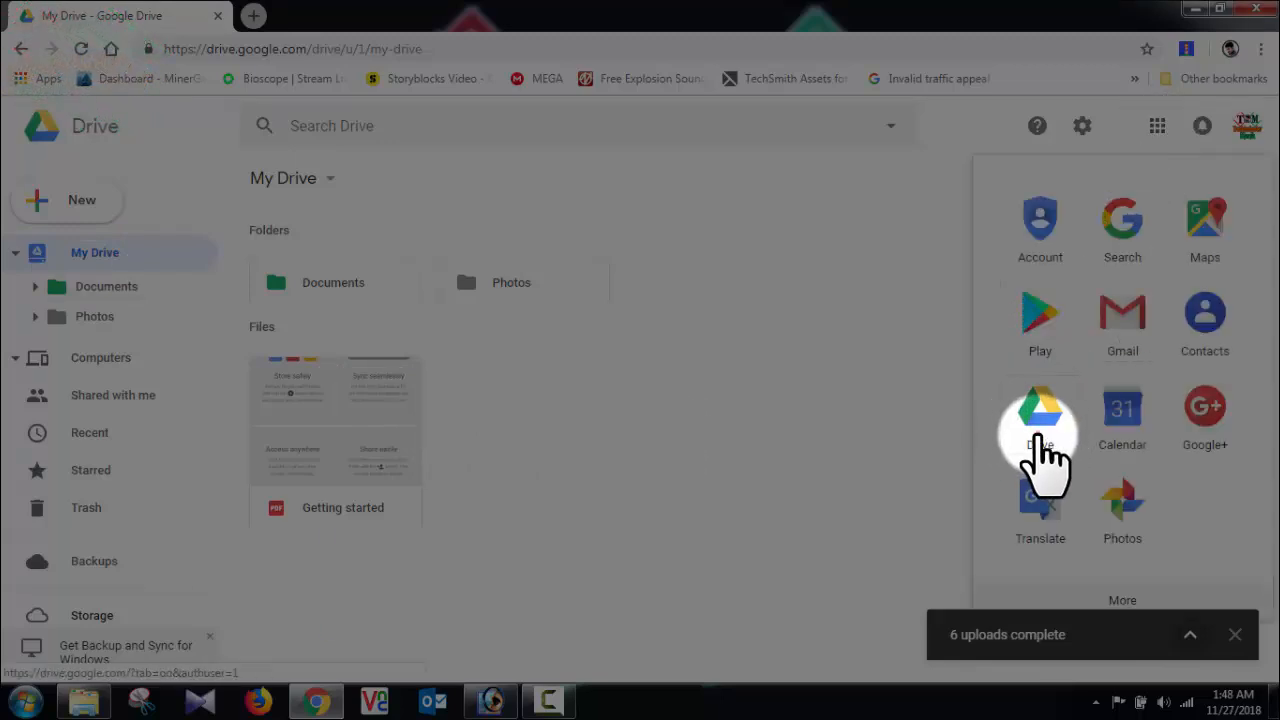
{"action": "left_click", "coordinate": [1040, 440]}
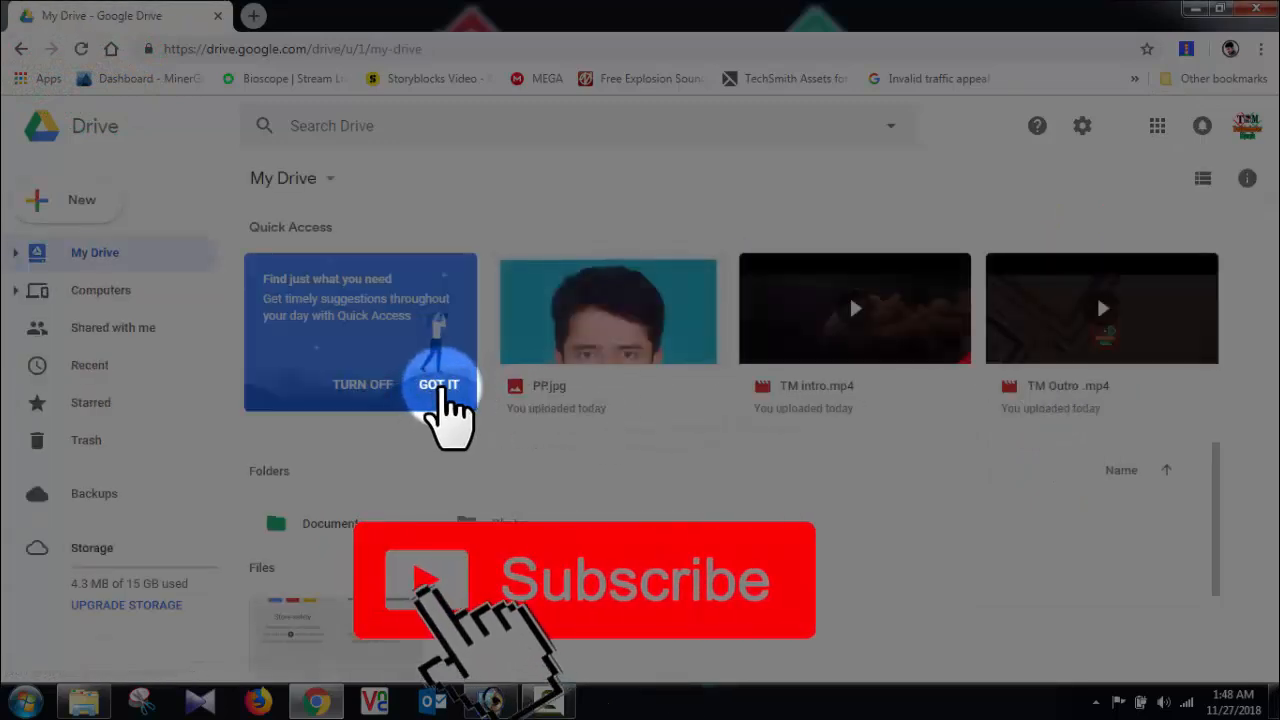
{"action": "left_click", "coordinate": [440, 388]}
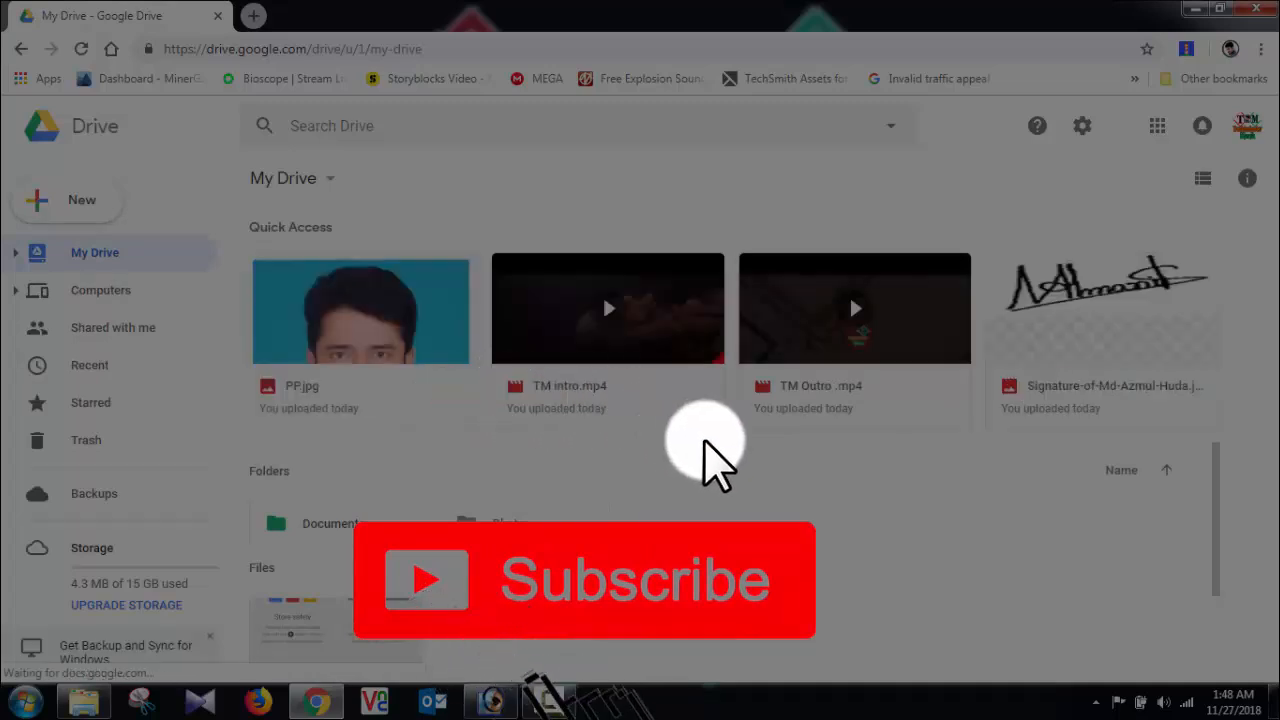